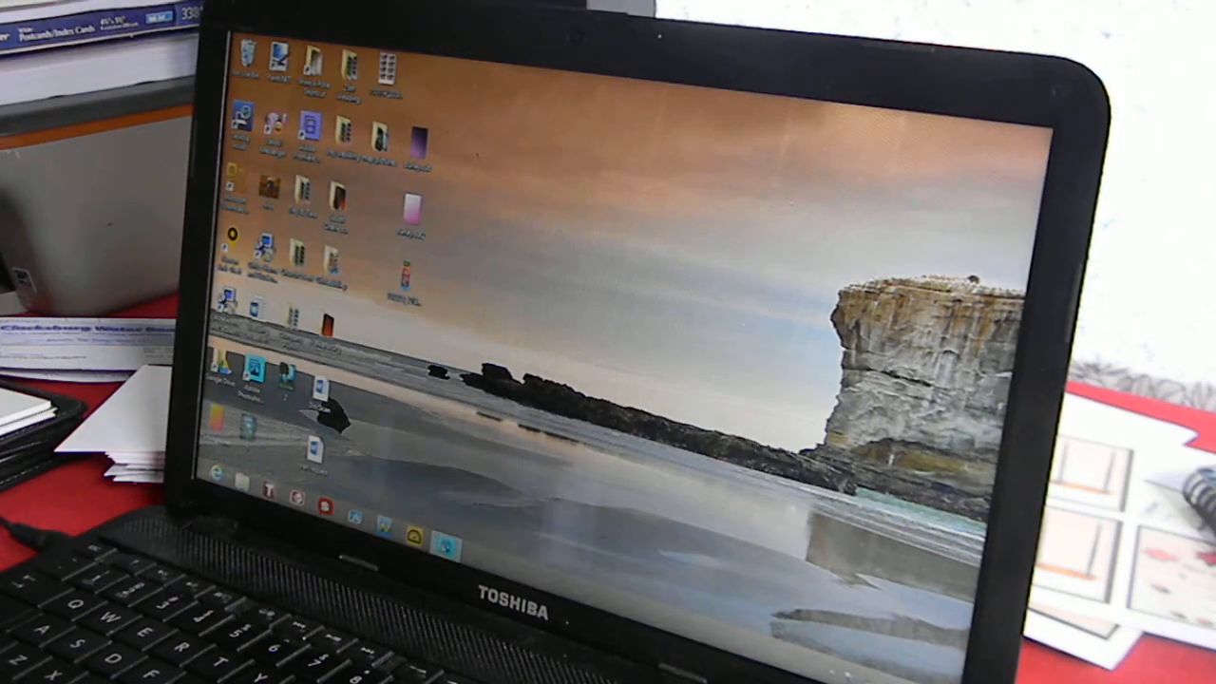
# Zoom in on the sample photo-booth card, then close it, leaving the silhouette image open
pyautogui.click(447, 542)
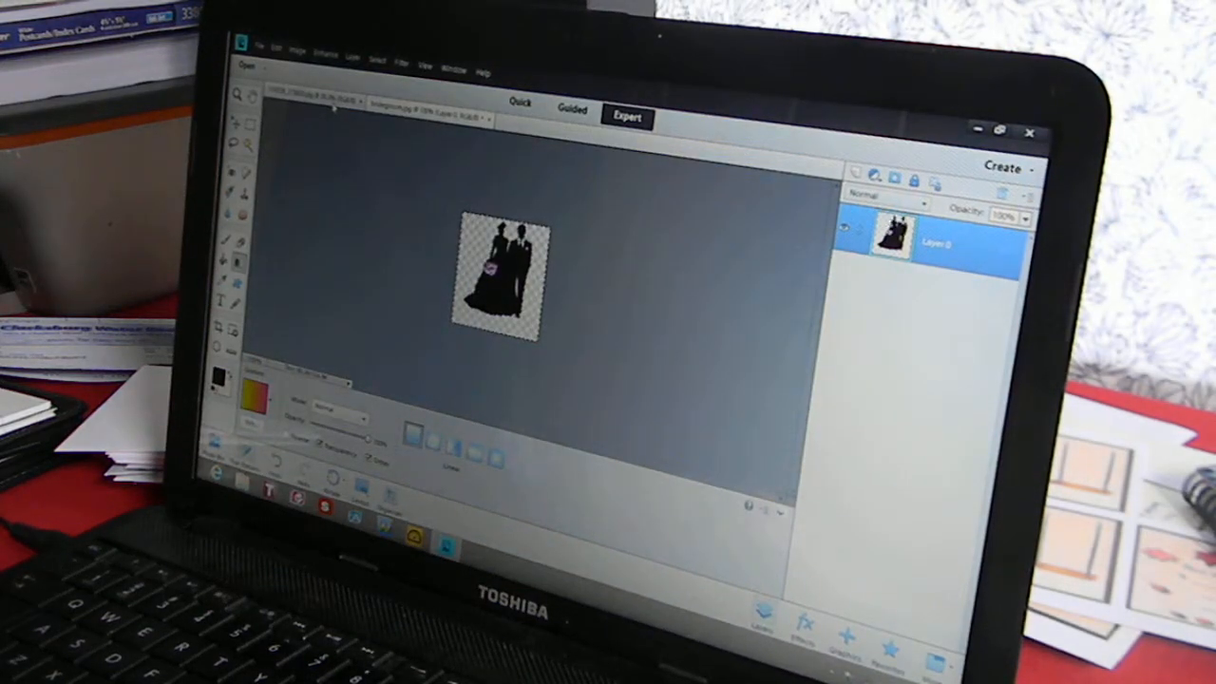
pyautogui.click(323, 101)
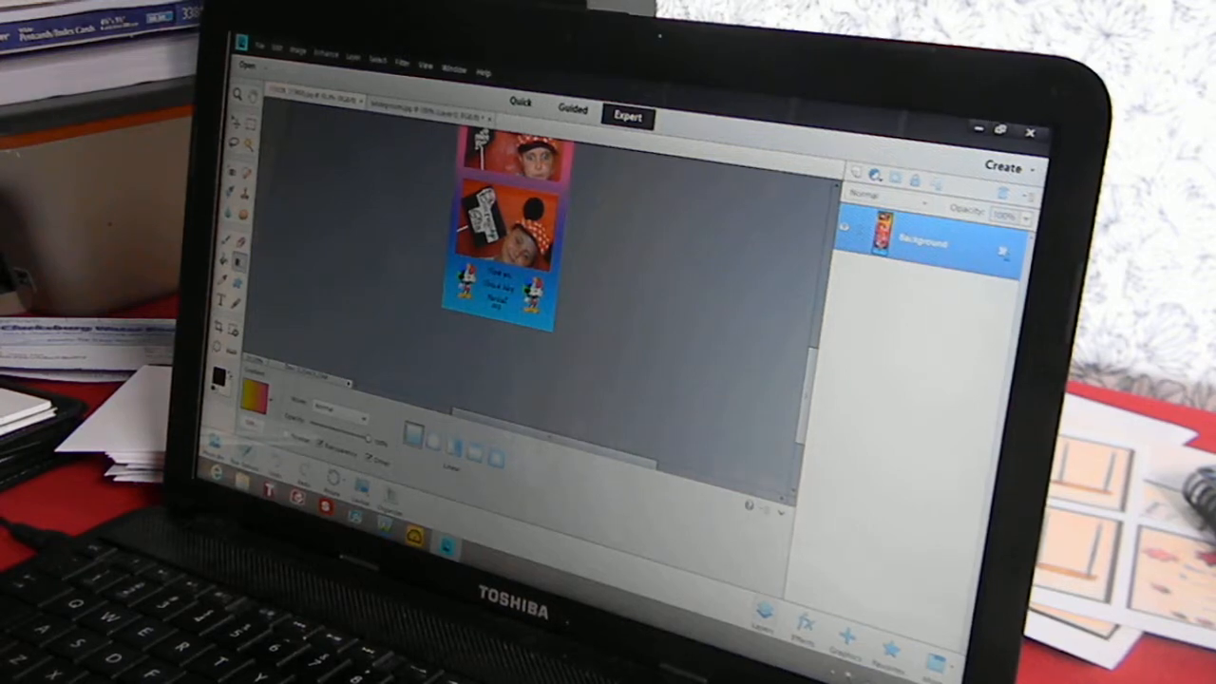
pyautogui.moveTo(807, 390)
pyautogui.mouseDown()
pyautogui.moveTo(815, 285)
pyautogui.moveTo(815, 342)
pyautogui.mouseUp()
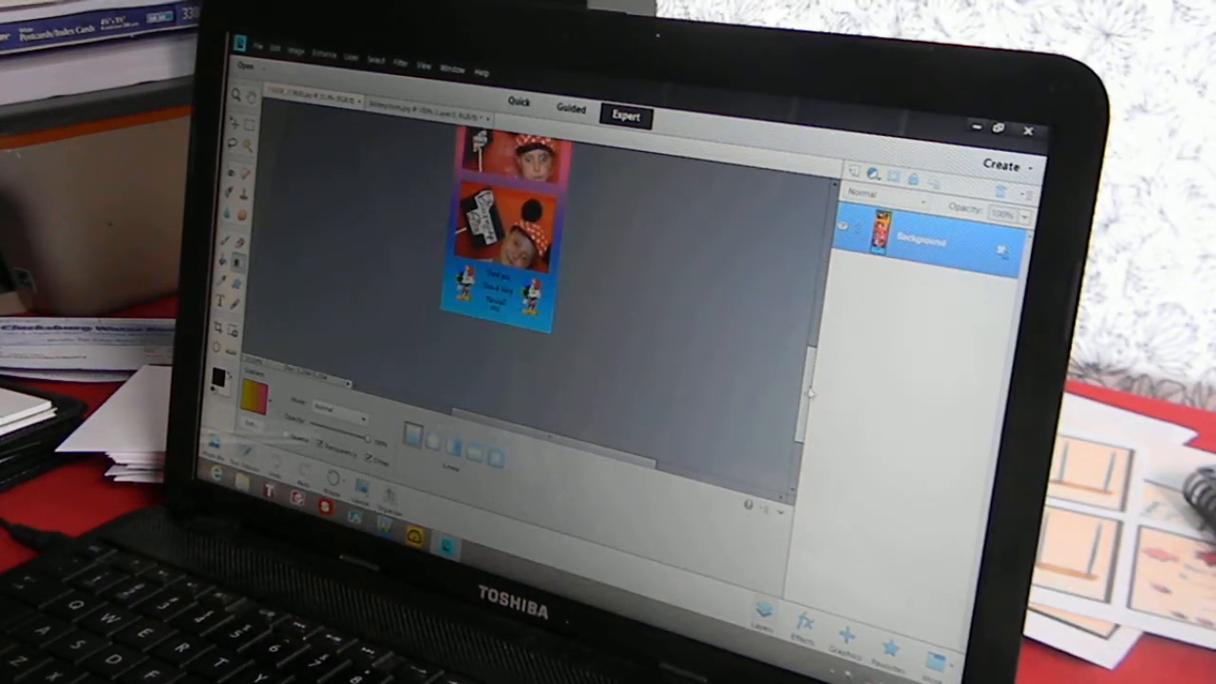
pyautogui.click(424, 68)
pyautogui.click(433, 106)
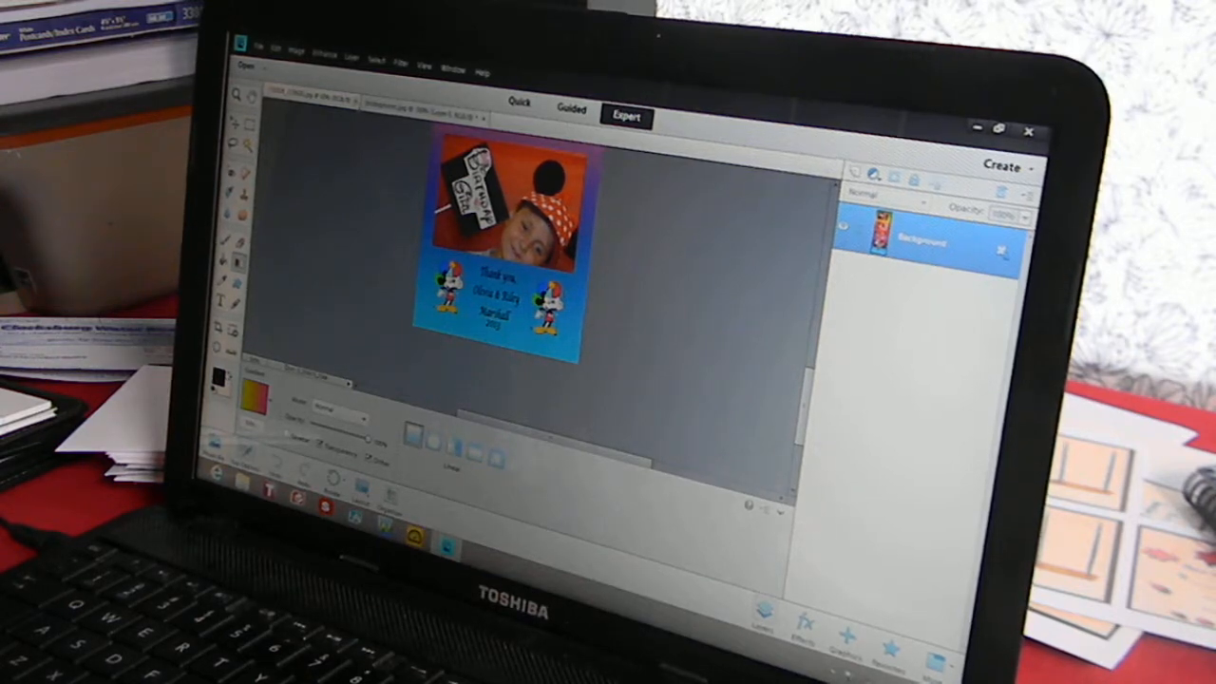
pyautogui.click(423, 102)
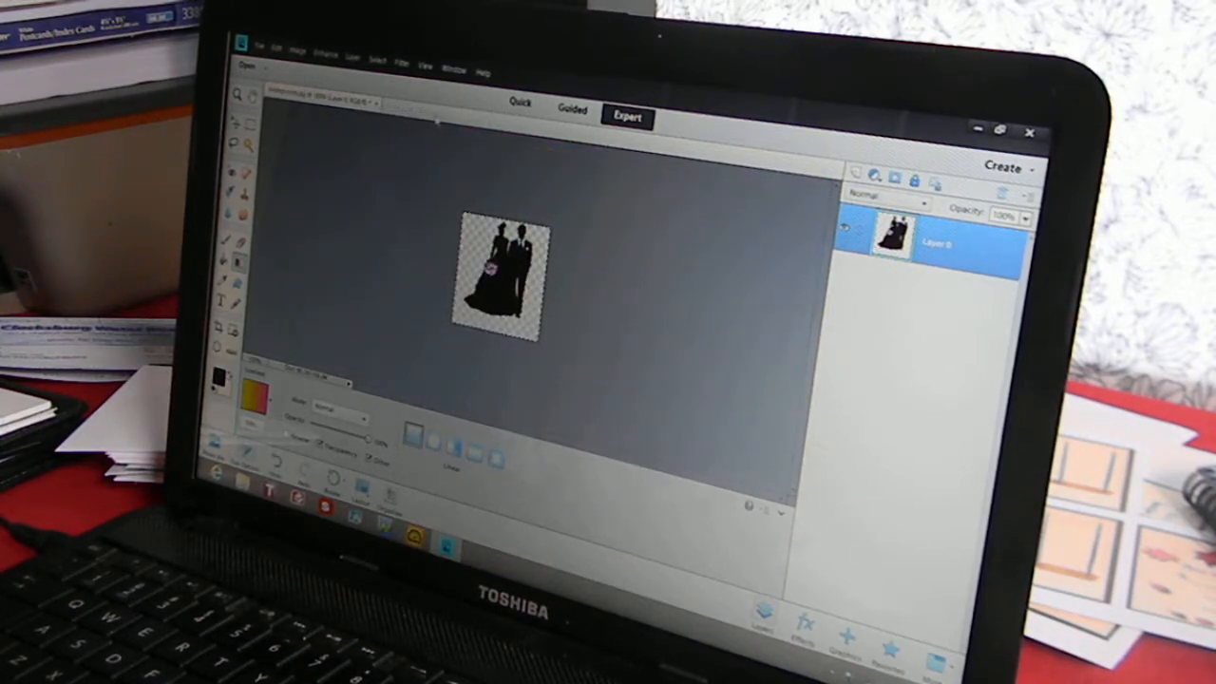
pyautogui.click(999, 131)
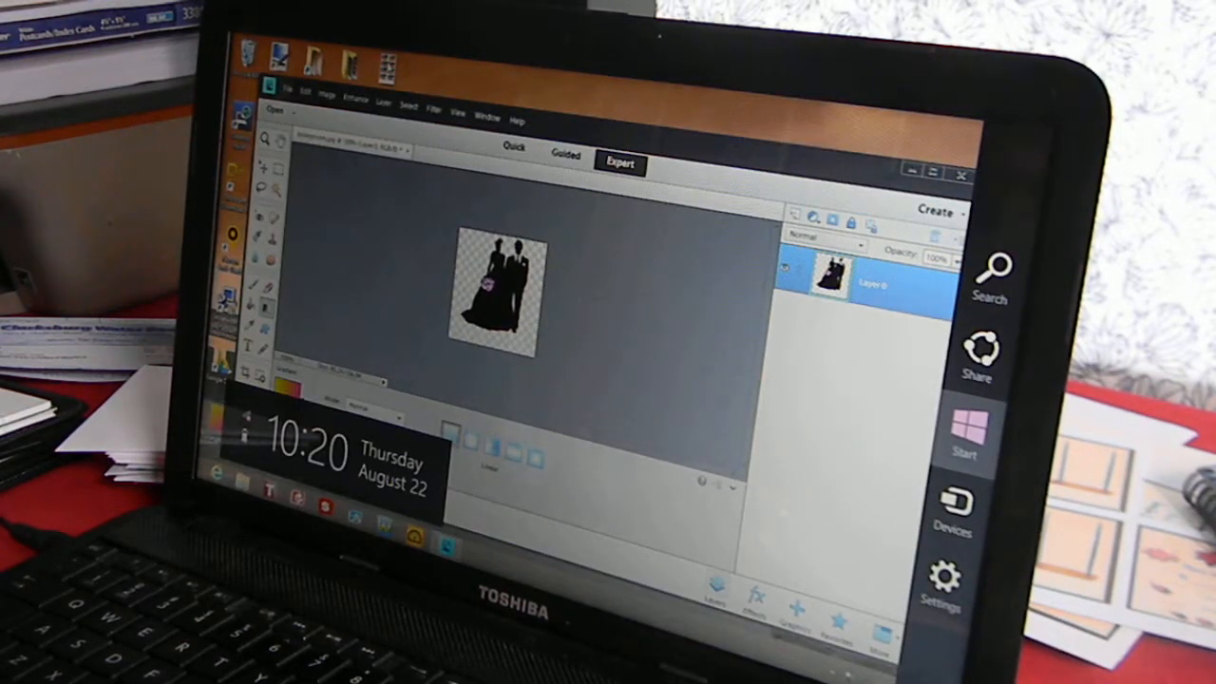
# Switch to the eight-photo strip sheet and convert its locked Background into a renamed regular layer
pyautogui.click(608, 314)
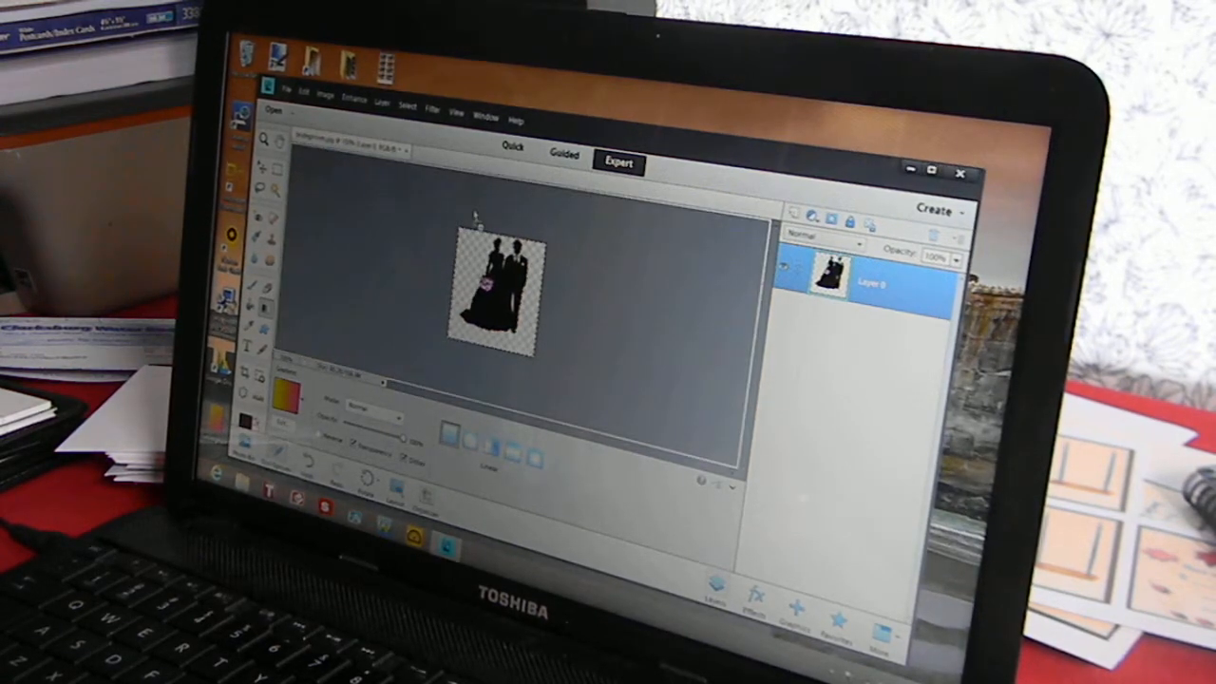
pyautogui.hotkey('ctrl', 'Tab')
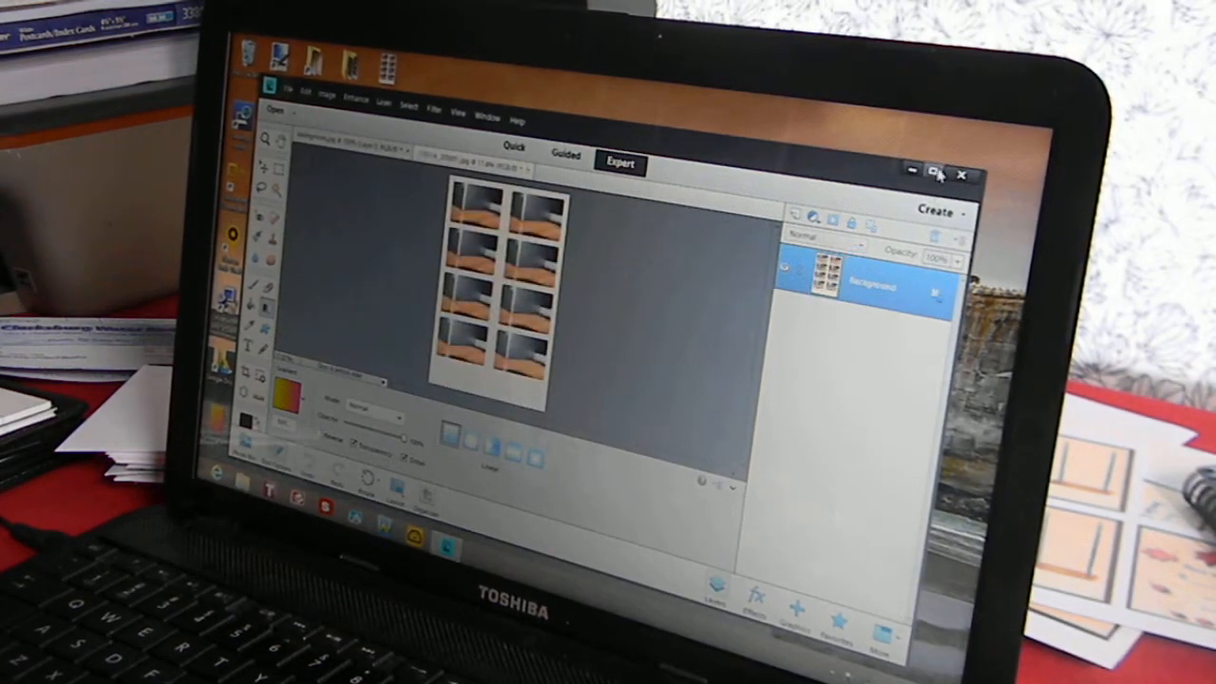
pyautogui.click(938, 173)
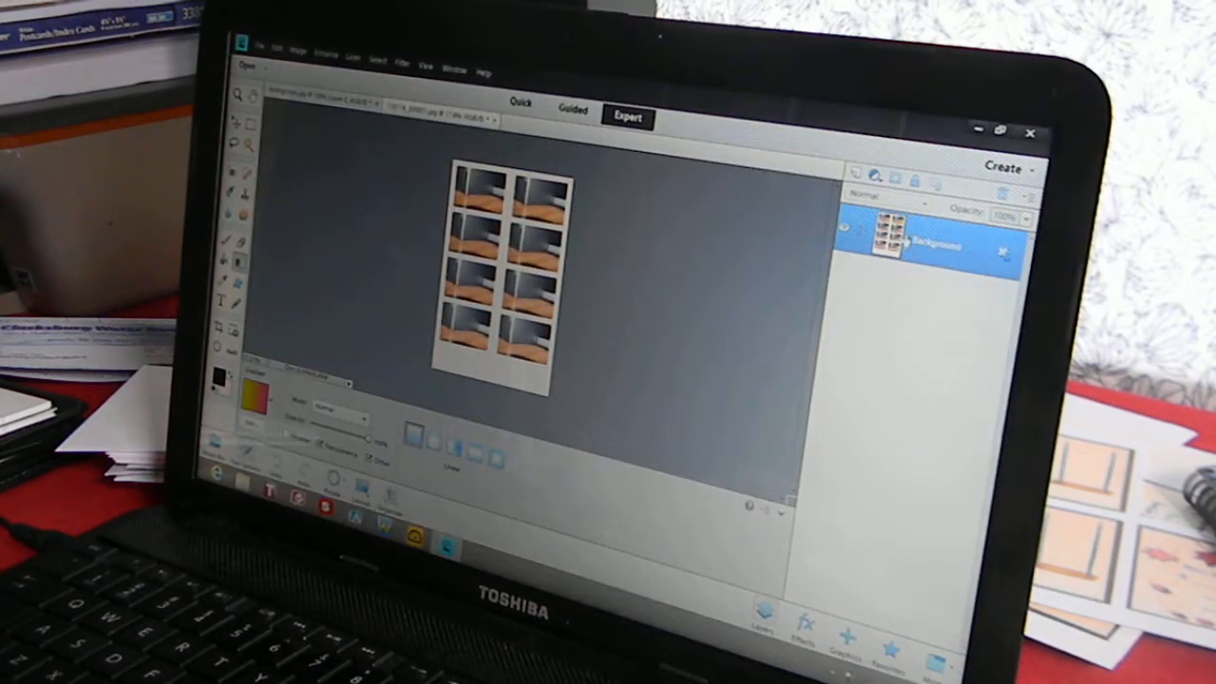
pyautogui.hotkey('ctrl', 'shift', 'n')
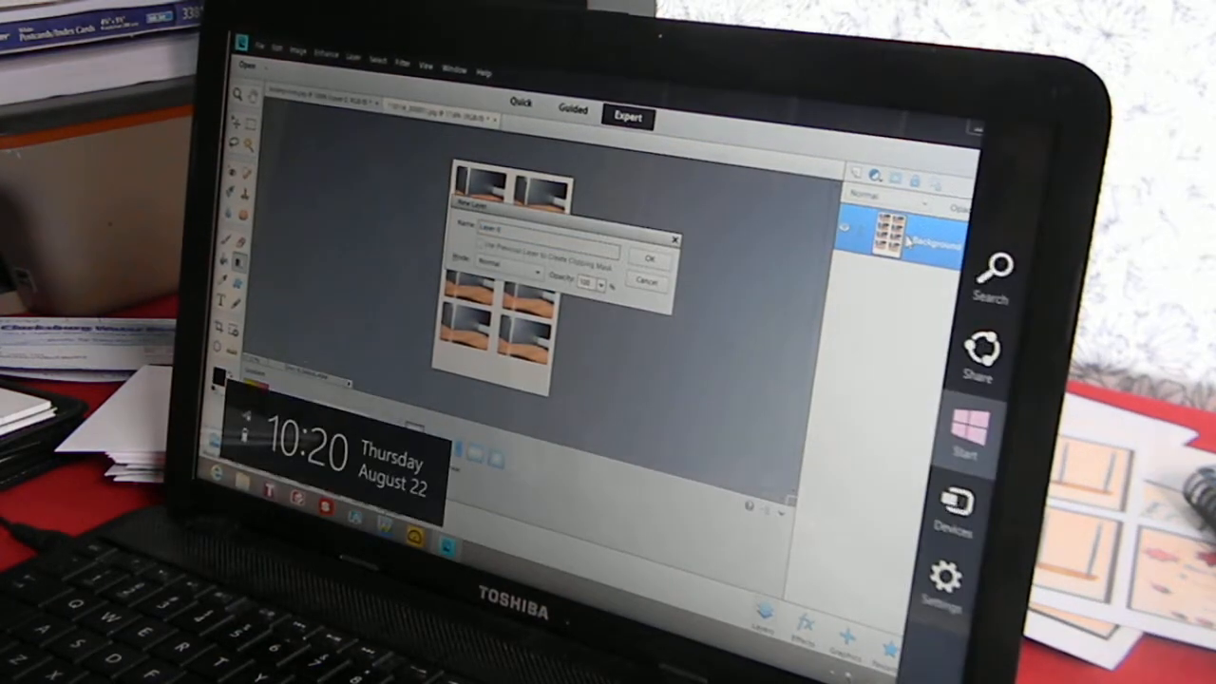
pyautogui.write('ph')
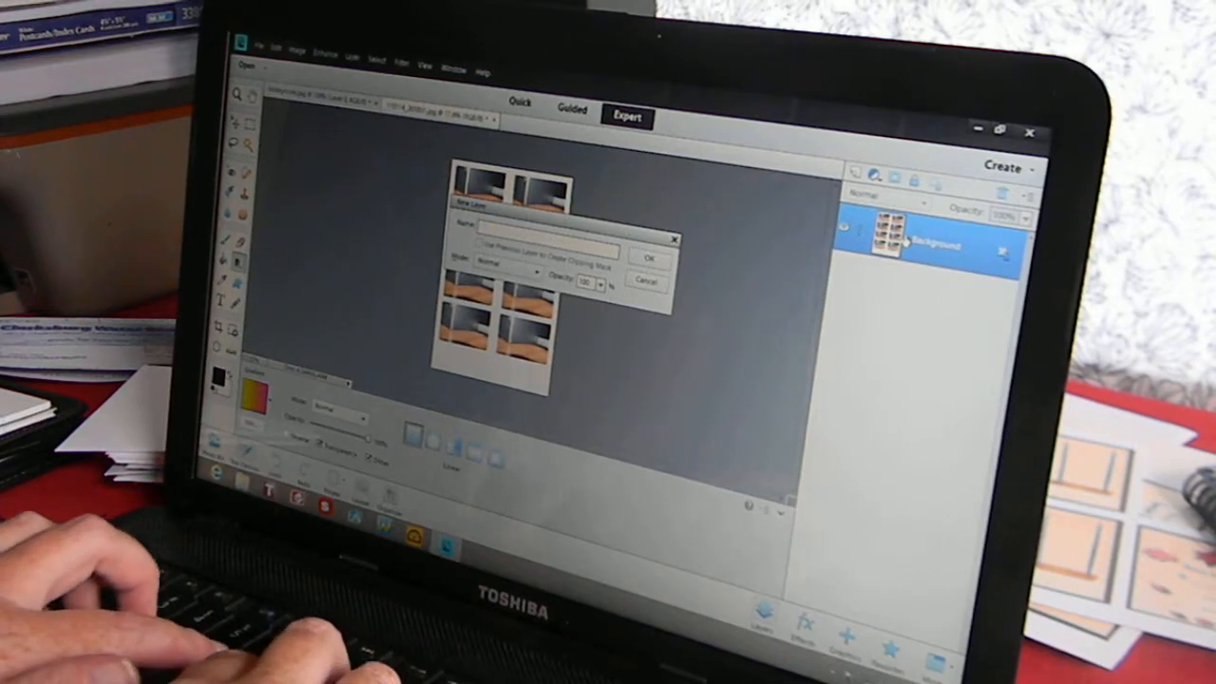
pyautogui.write('otos')
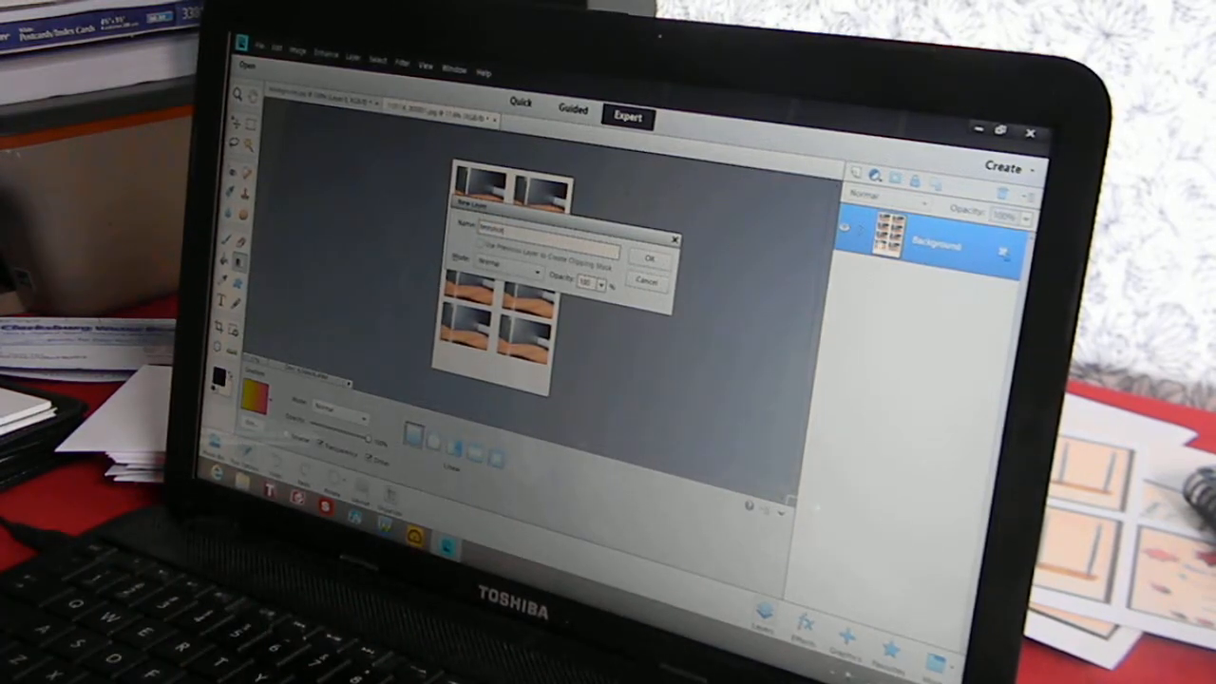
pyautogui.click(650, 258)
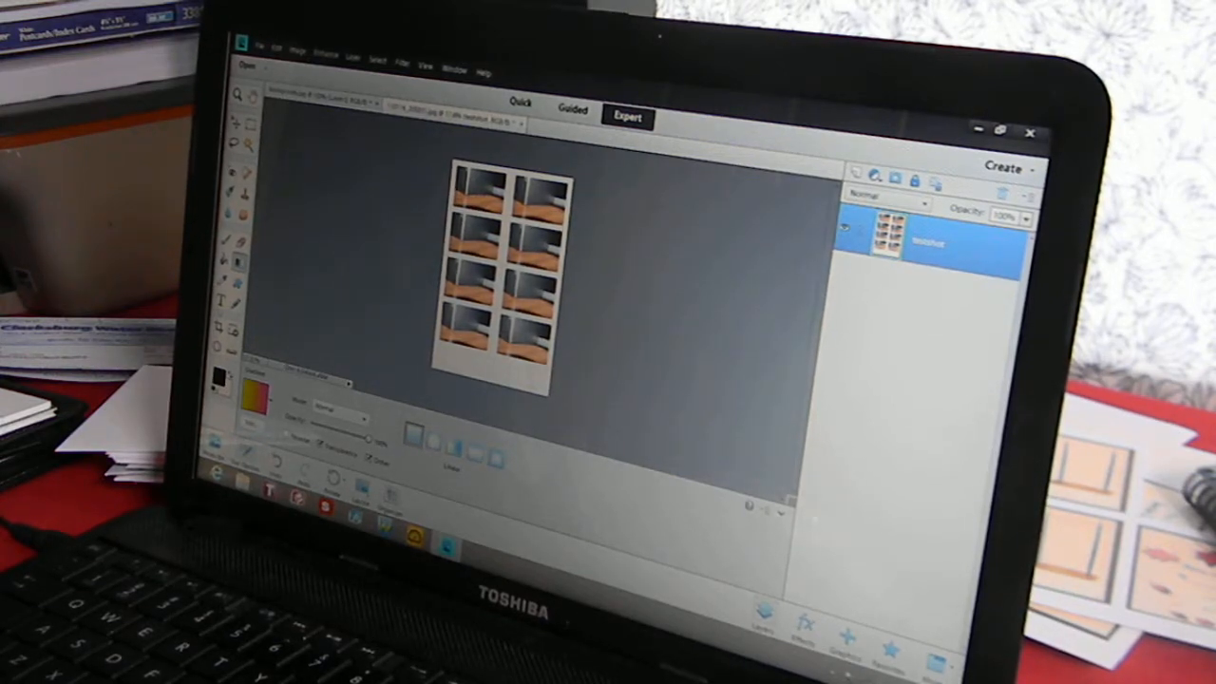
# Type the couple's names and date as a text layer beneath the left photo column
pyautogui.click(221, 301)
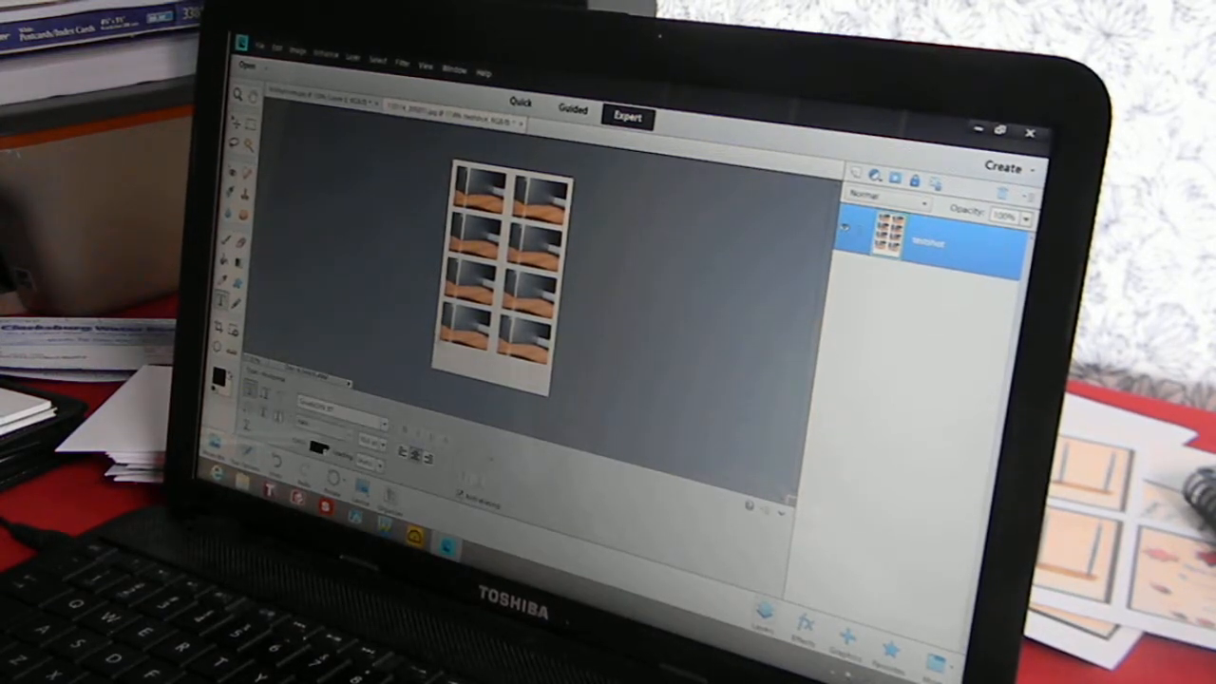
pyautogui.click(465, 370)
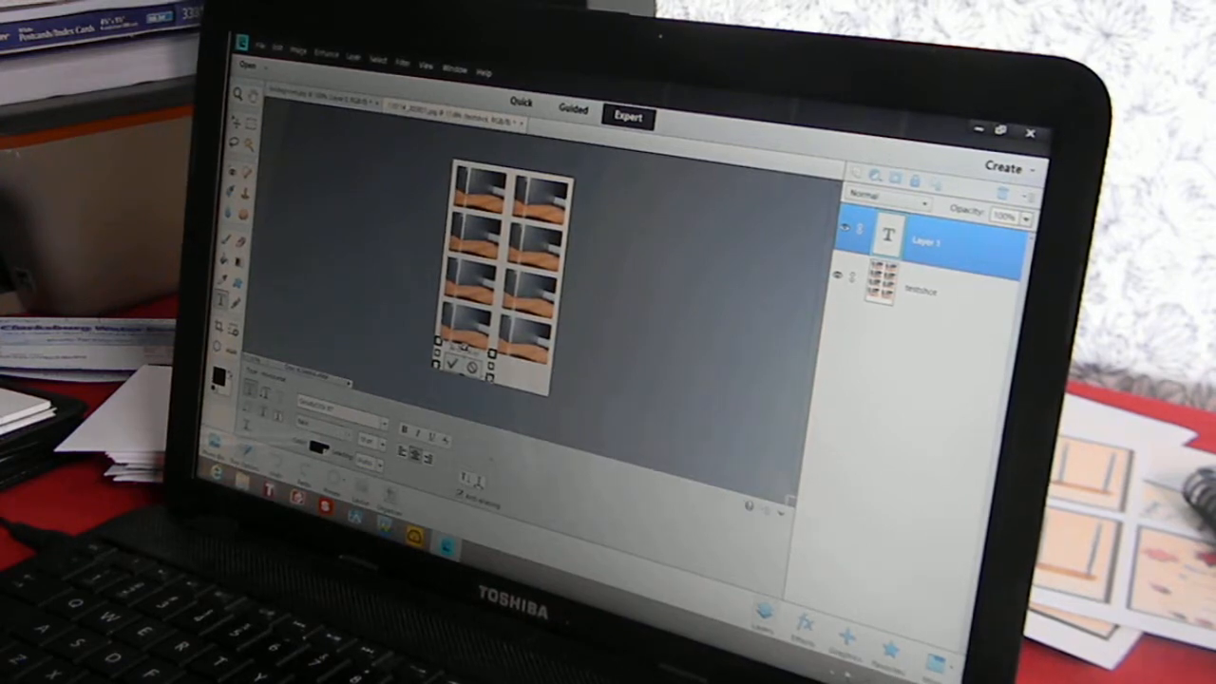
pyautogui.click(449, 365)
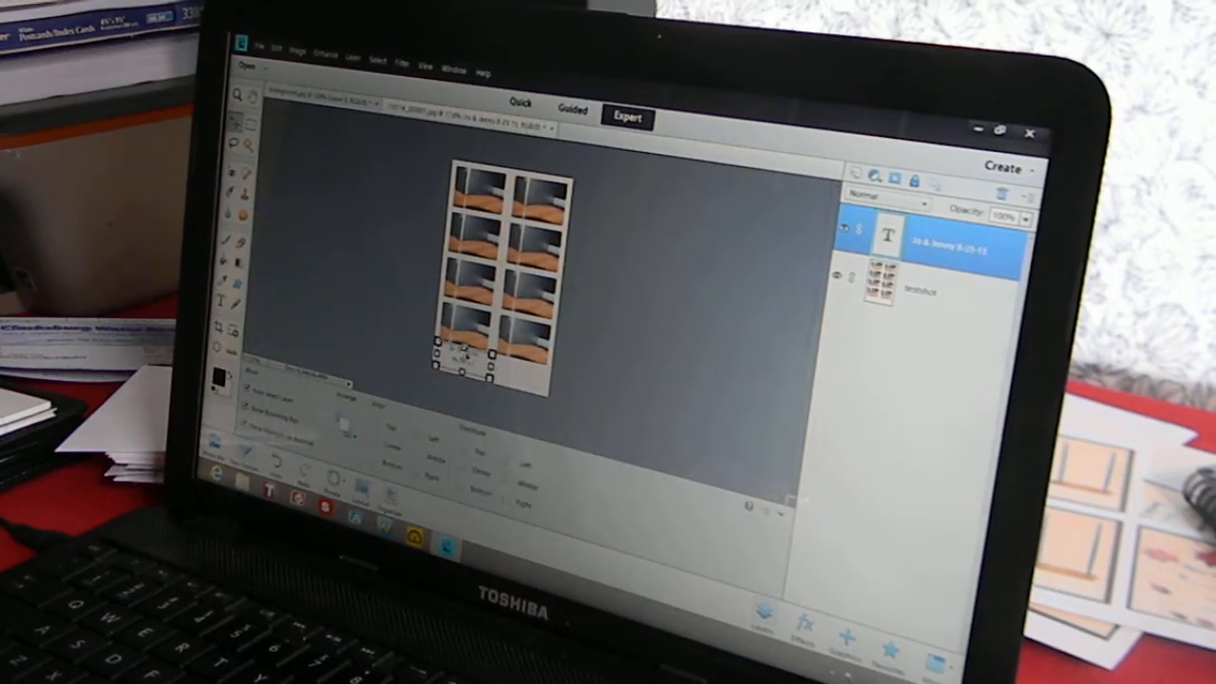
pyautogui.click(577, 392)
pyautogui.click(464, 359)
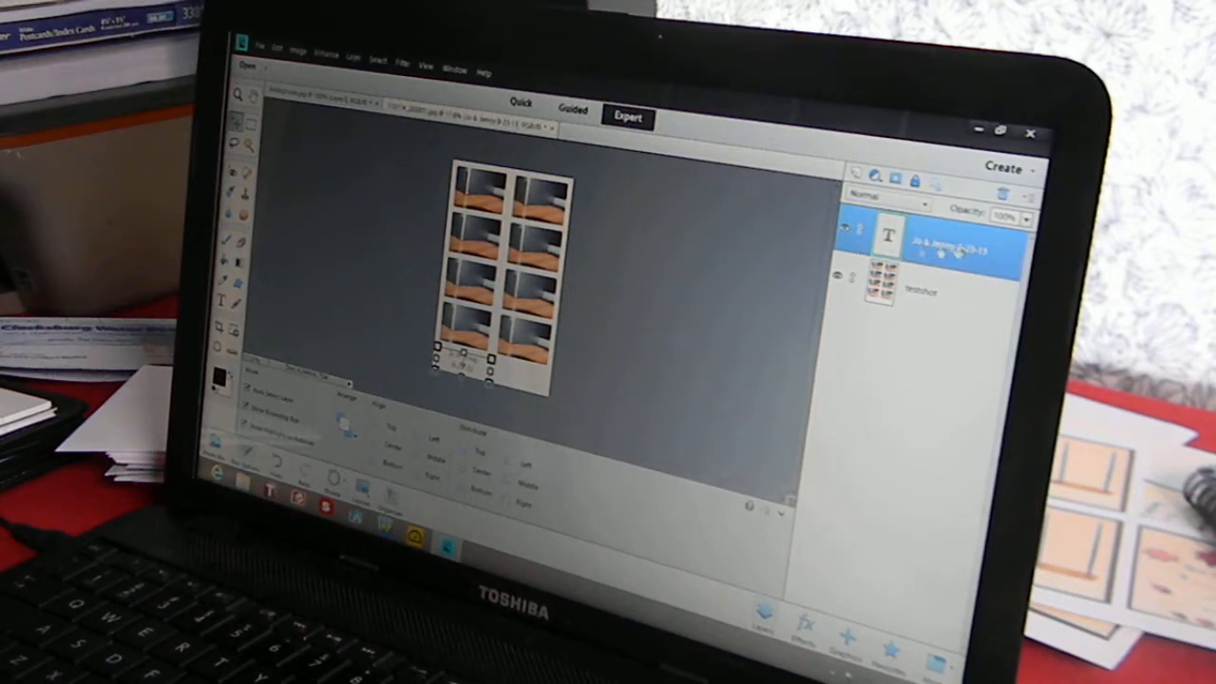
# Duplicate the names-and-date text layer and move the copy beneath the right photo column
pyautogui.click(360, 60)
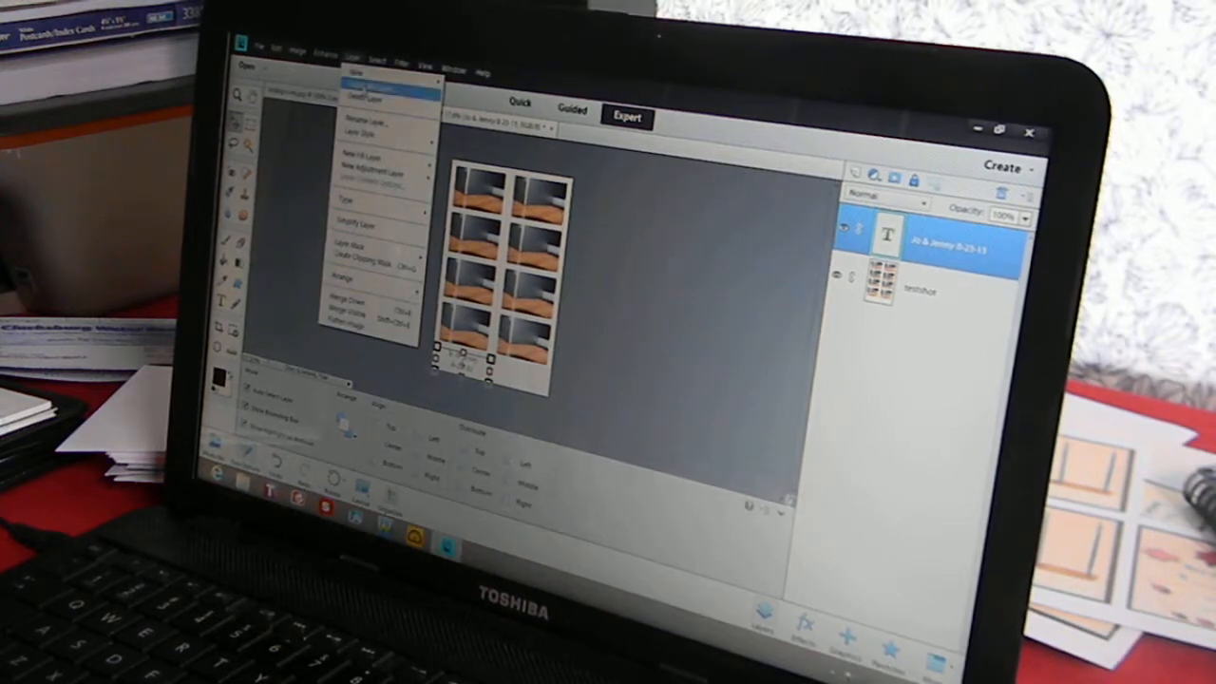
pyautogui.click(368, 85)
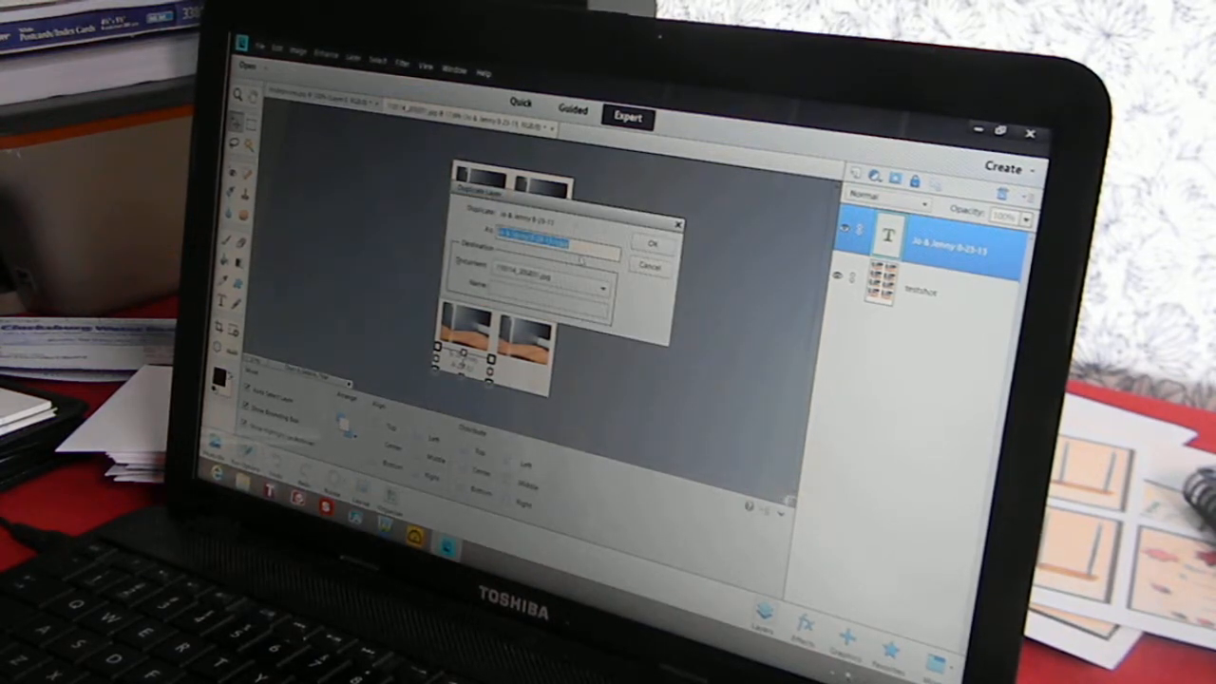
pyautogui.click(654, 245)
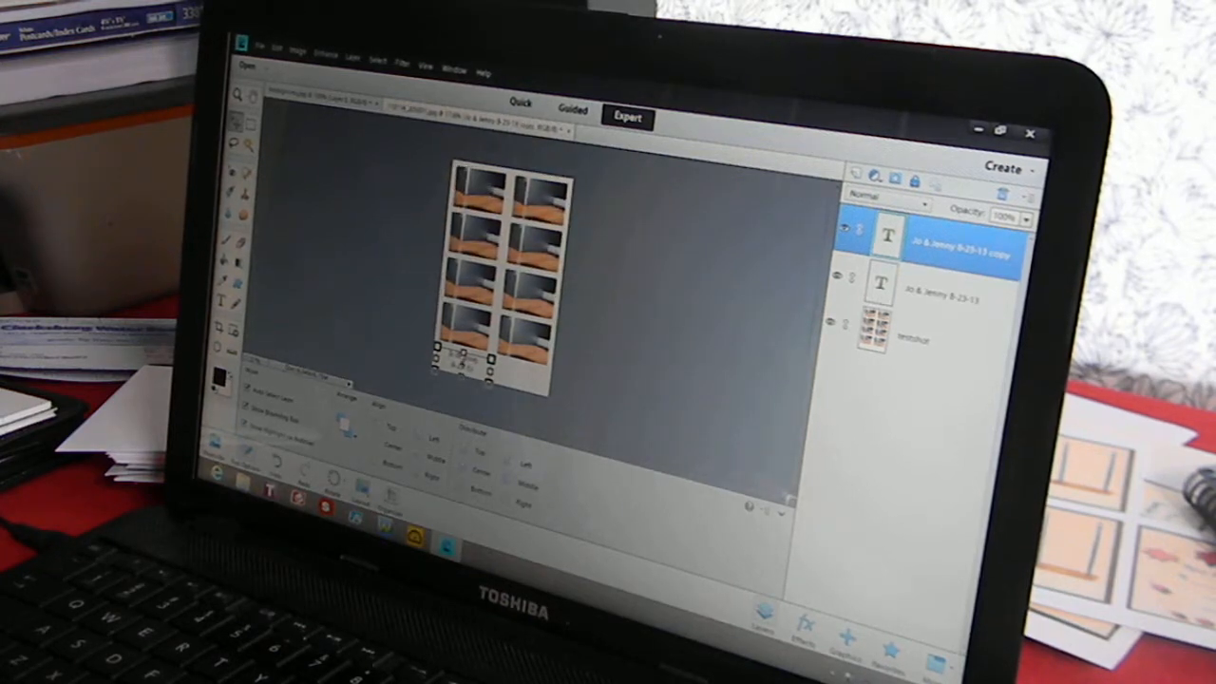
pyautogui.click(466, 361)
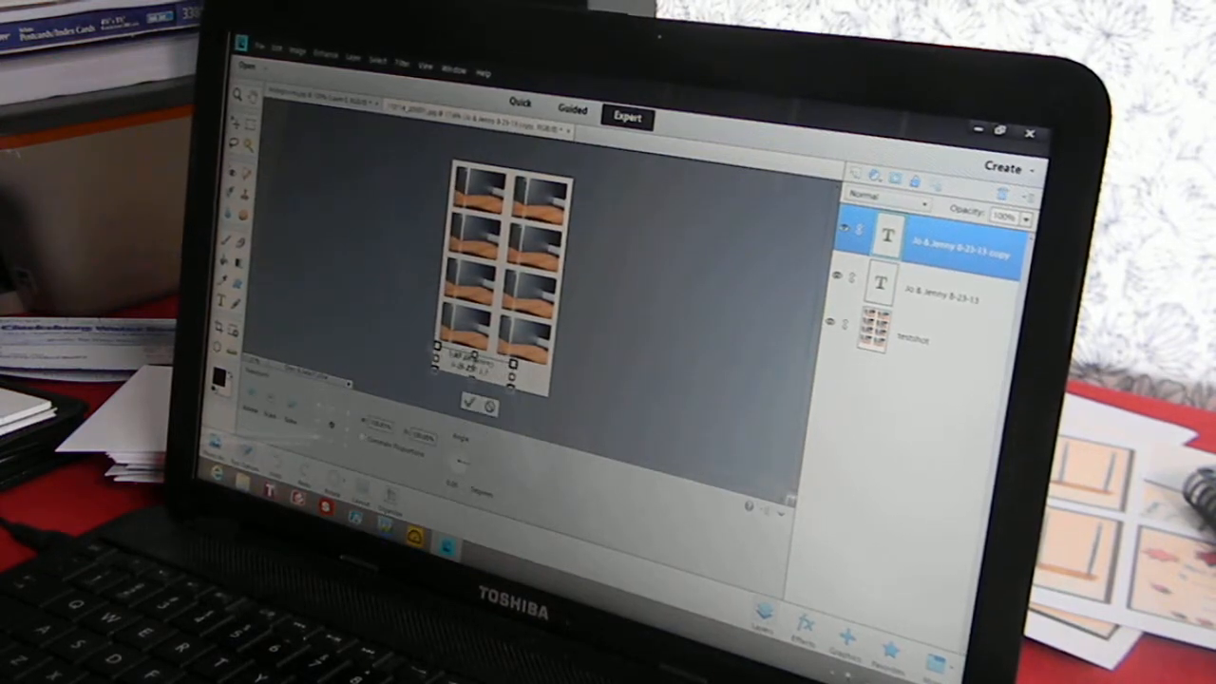
pyautogui.moveTo(470, 359); pyautogui.dragTo(520, 377)
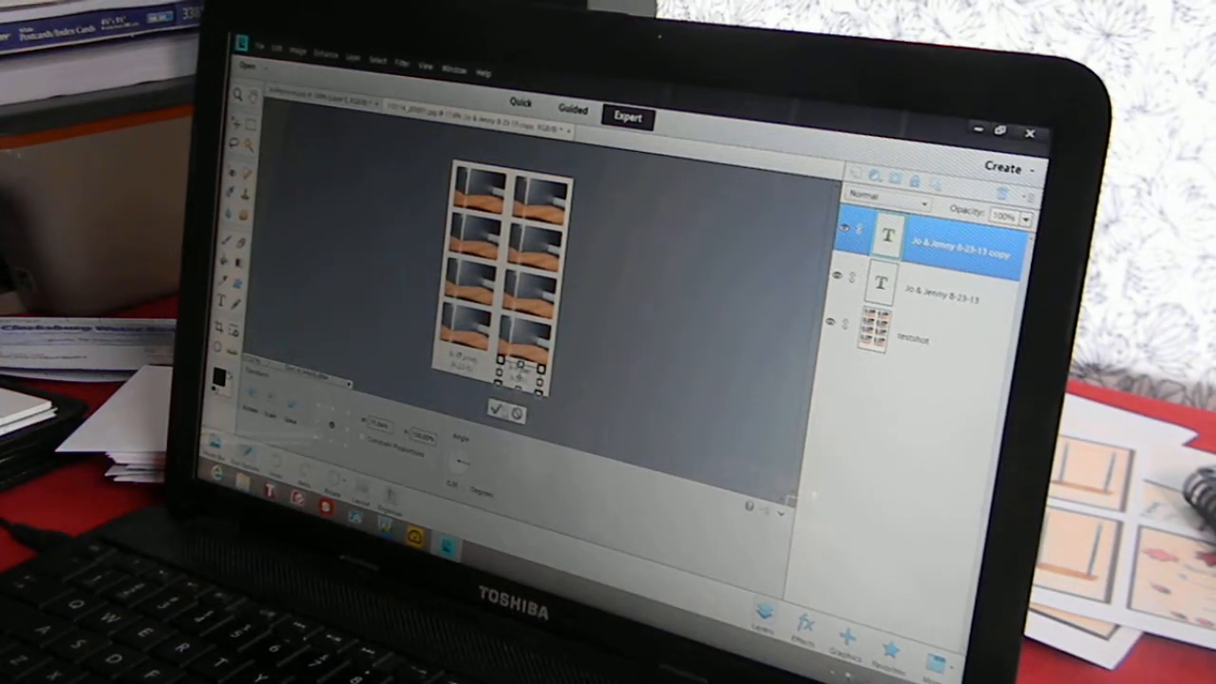
pyautogui.click(626, 386)
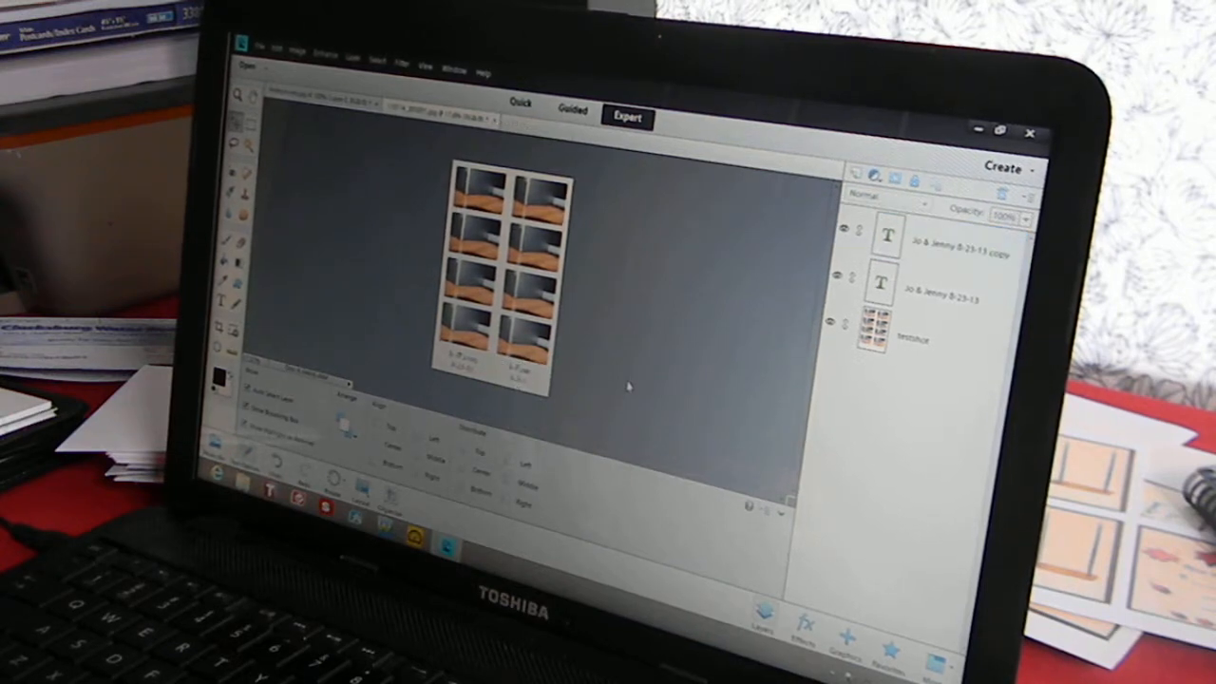
pyautogui.click(320, 106)
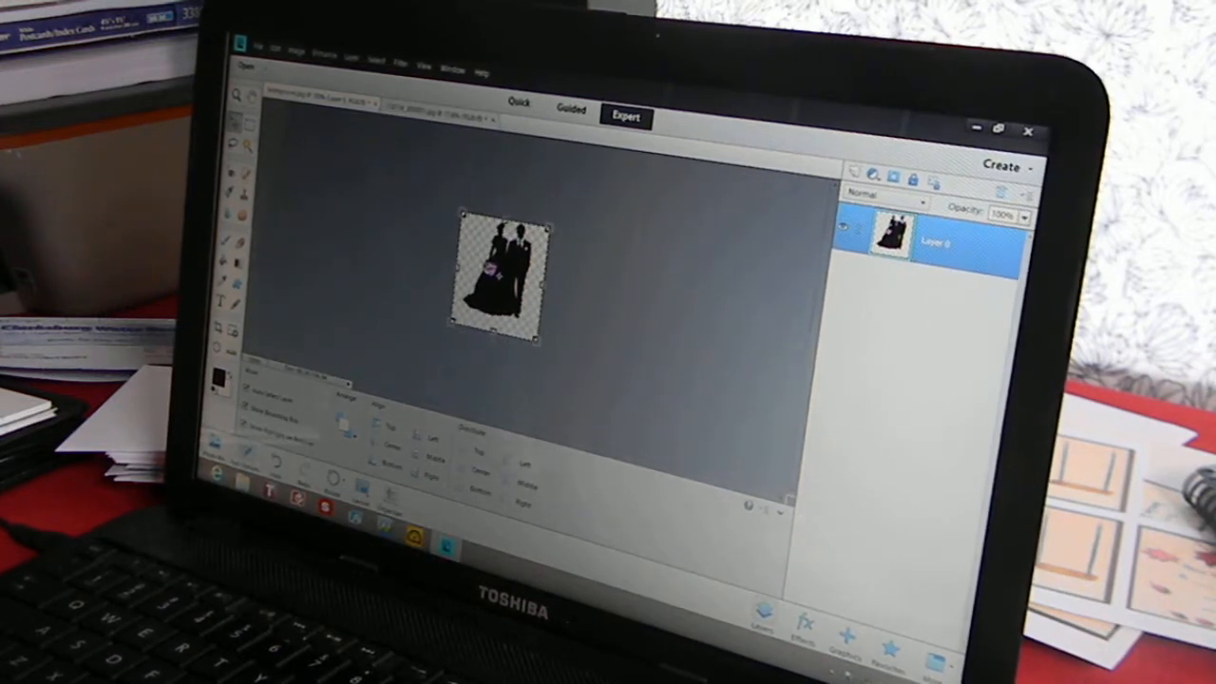
# Try a Magic Wand selection on the silhouette and dismiss the 'no pixels selected' warning
pyautogui.click(245, 144)
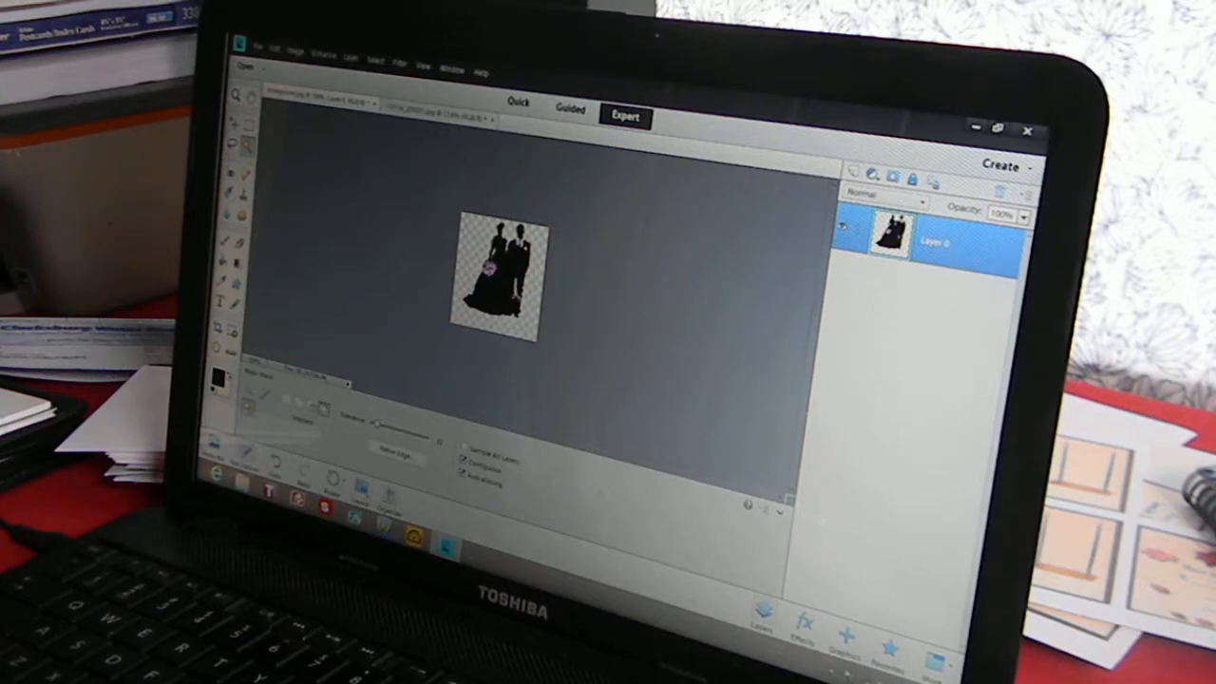
pyautogui.click(504, 276)
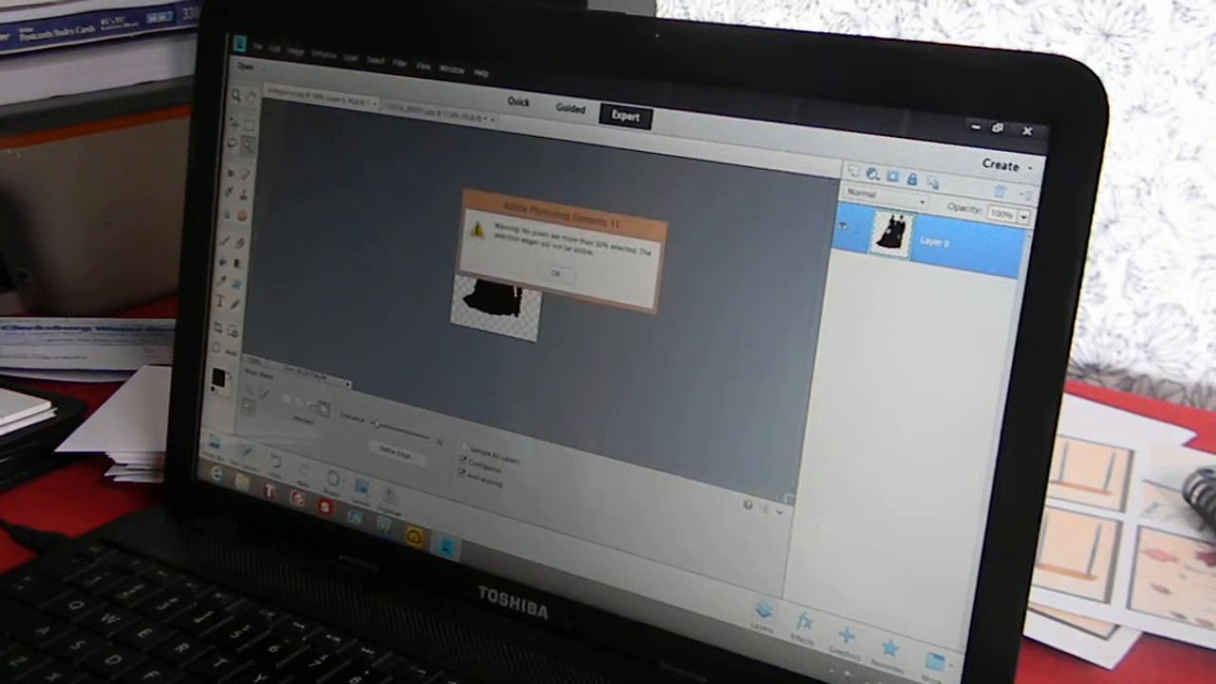
pyautogui.press('Return')
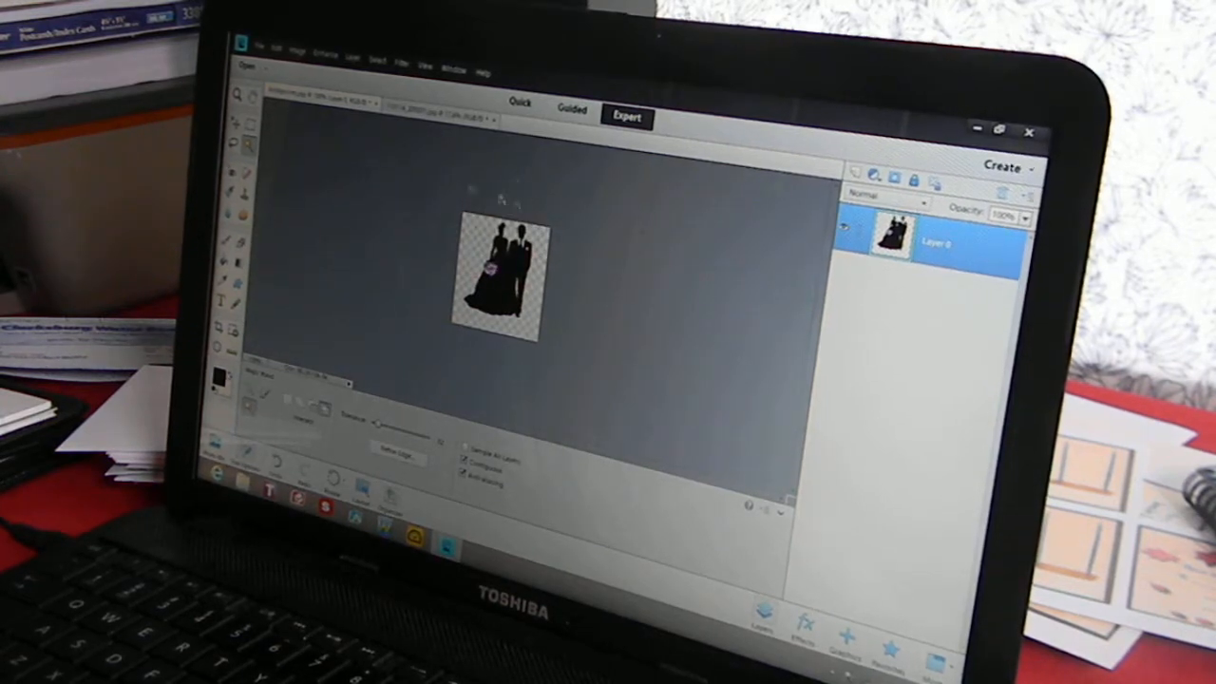
# Duplicate the silhouette layer with the photo strip document as its destination
pyautogui.click(365, 63)
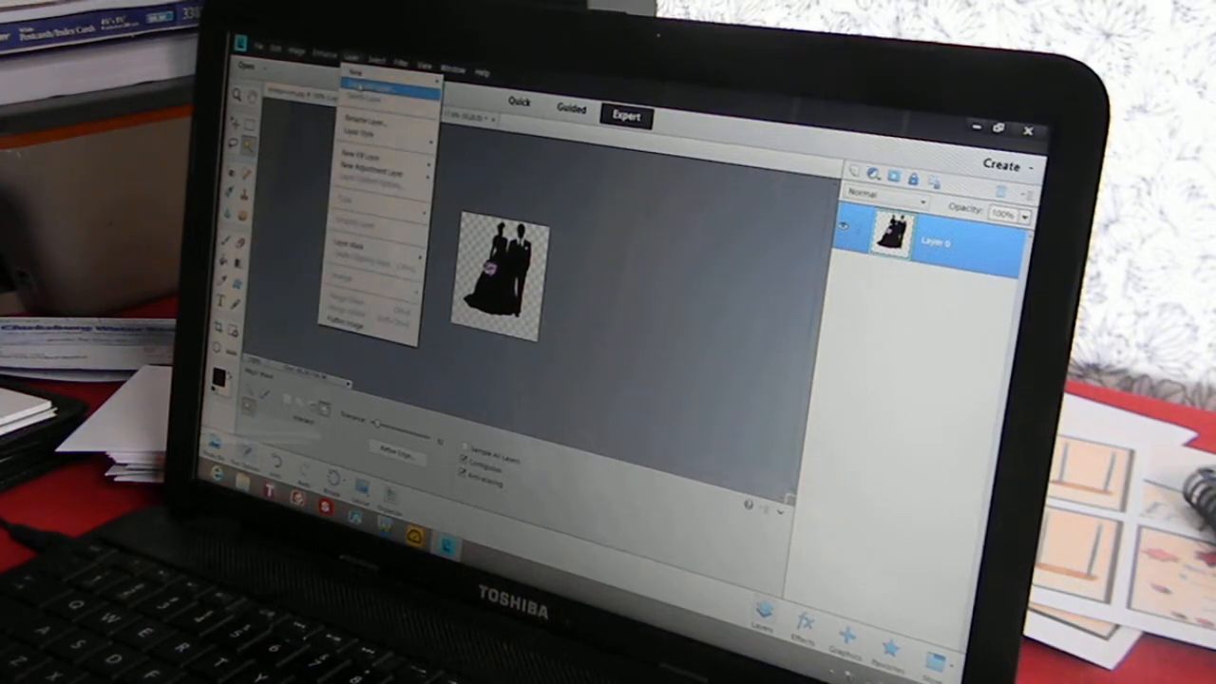
pyautogui.click(380, 90)
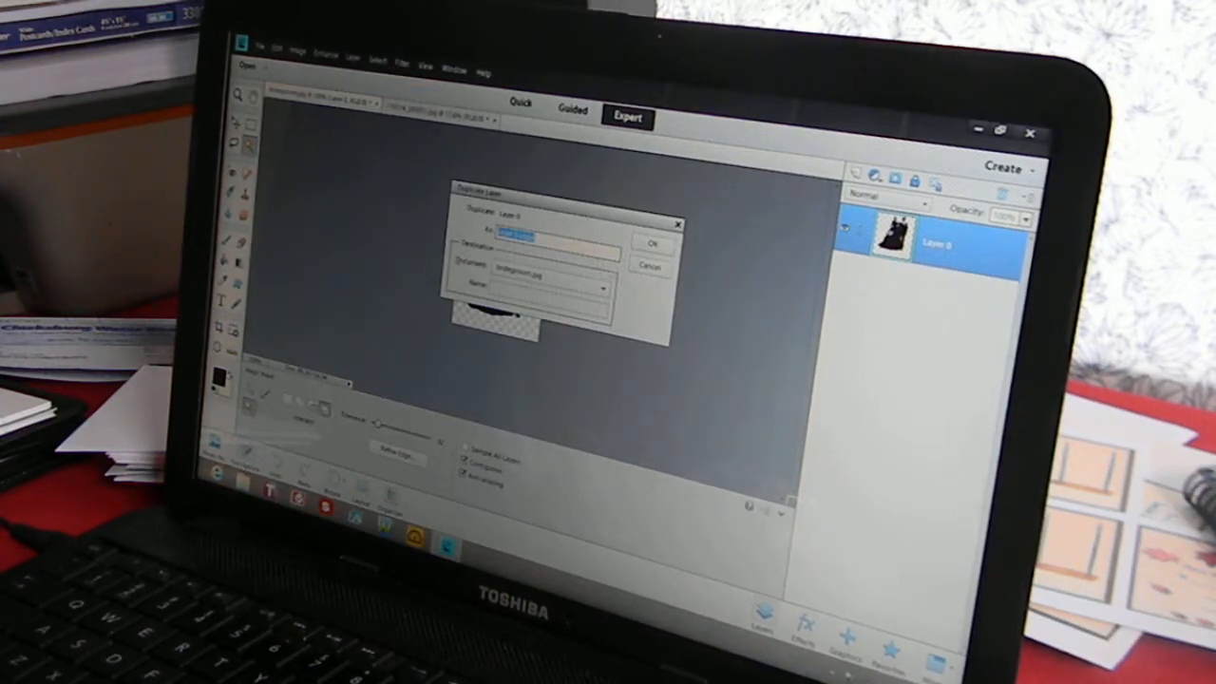
pyautogui.click(602, 287)
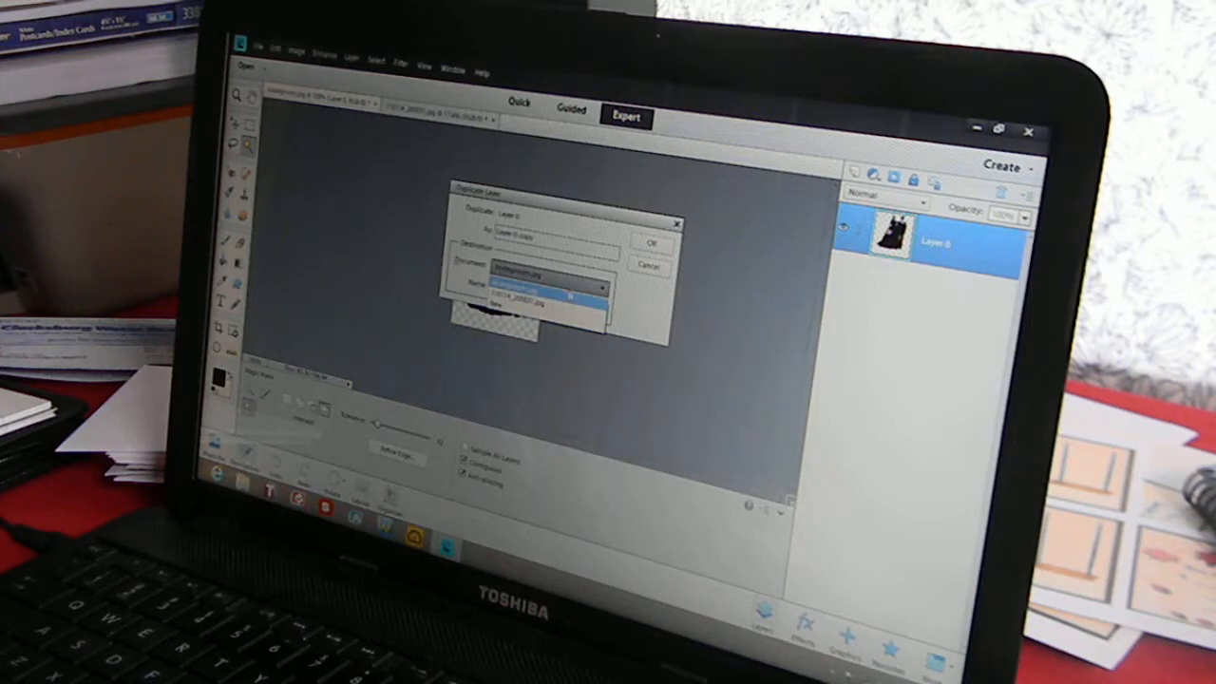
pyautogui.click(544, 300)
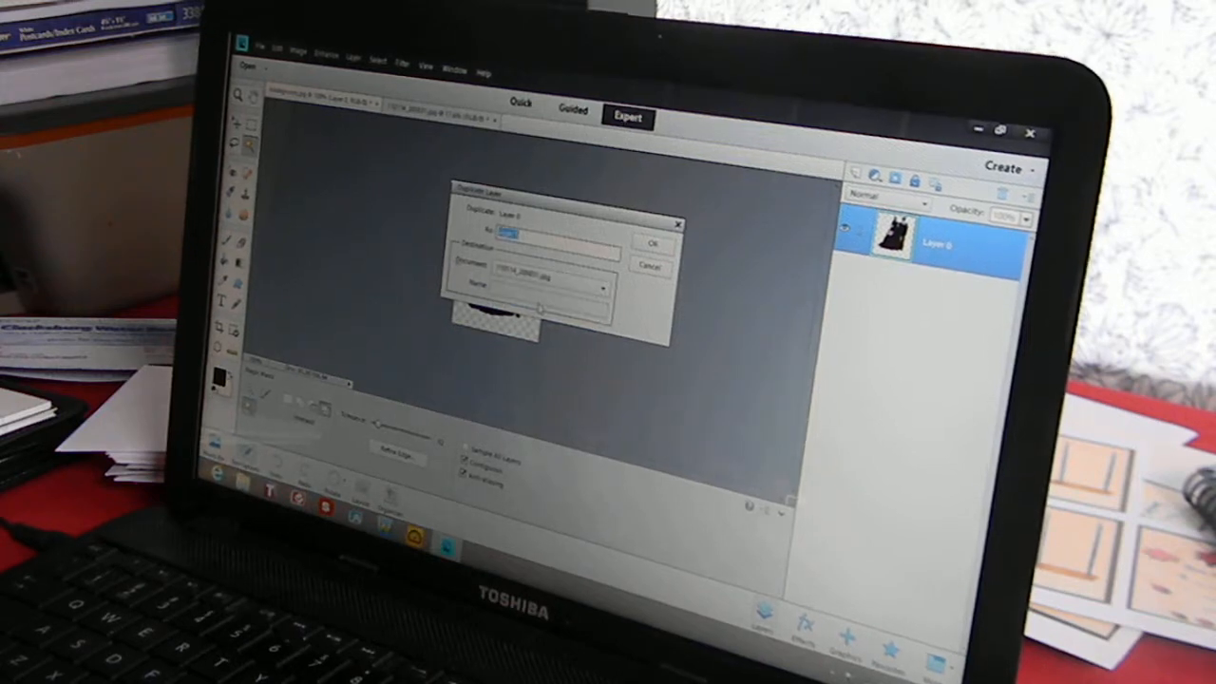
pyautogui.click(650, 245)
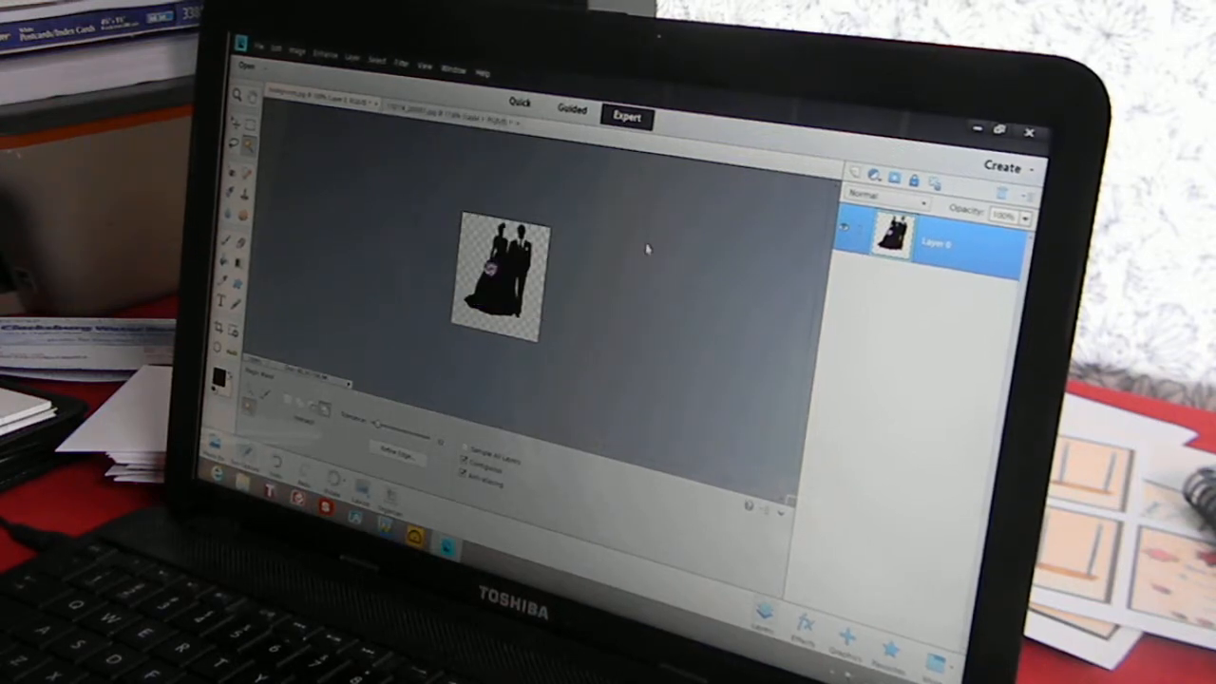
pyautogui.click(447, 116)
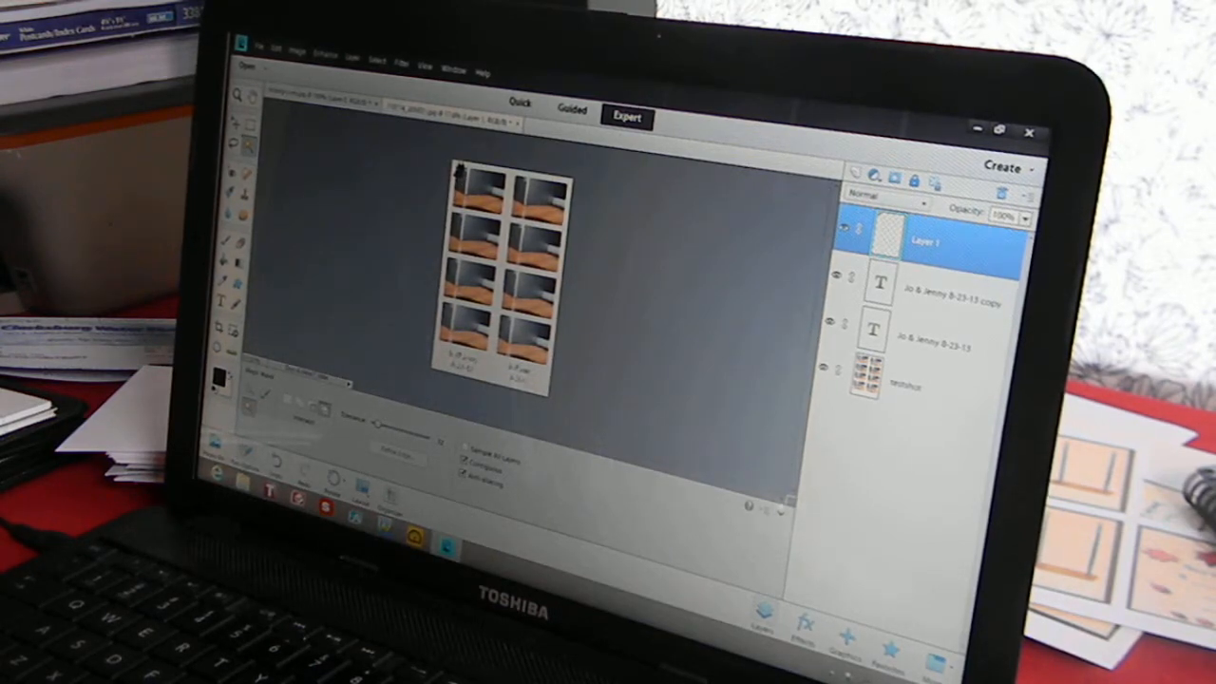
# Move the silhouette down to the strip's bottom beneath the left column and commit
pyautogui.press('v')
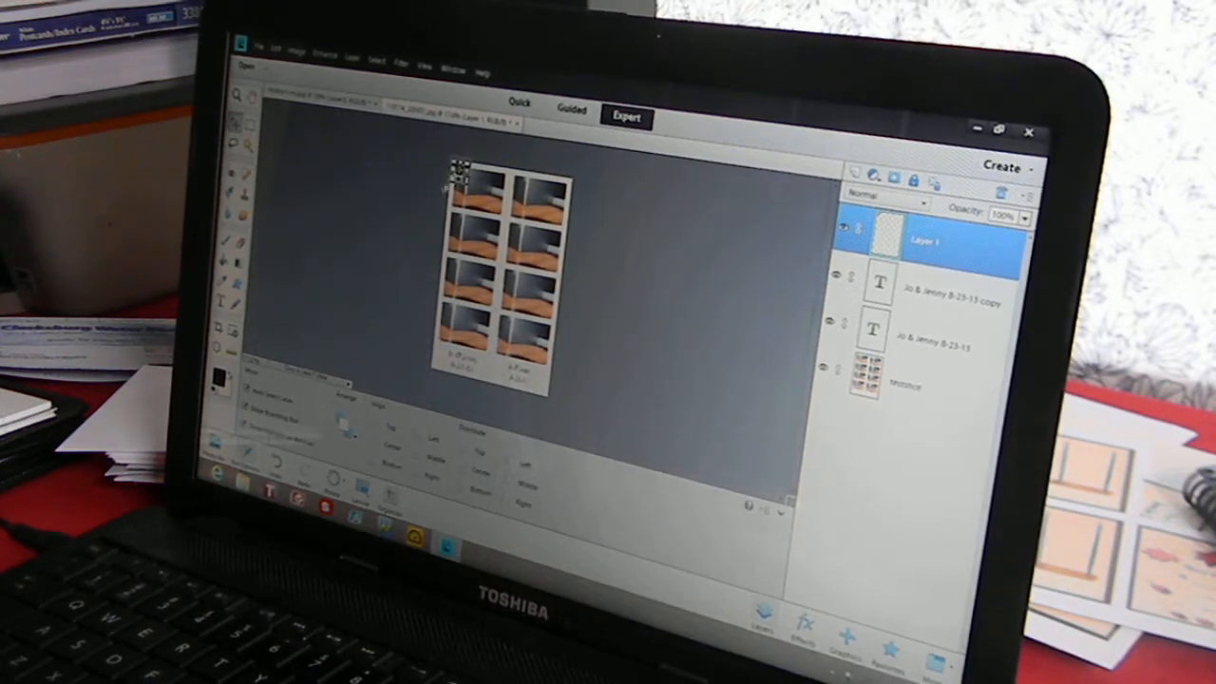
pyautogui.click(462, 169)
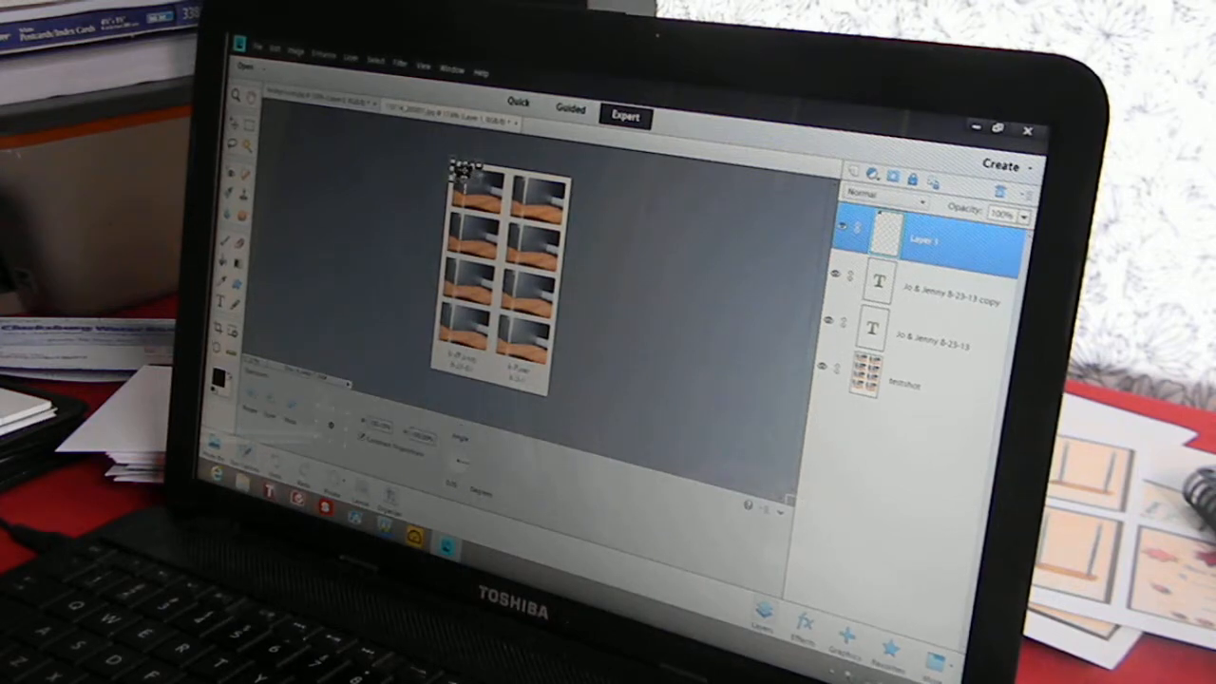
pyautogui.moveTo(461, 169); pyautogui.dragTo(487, 368)
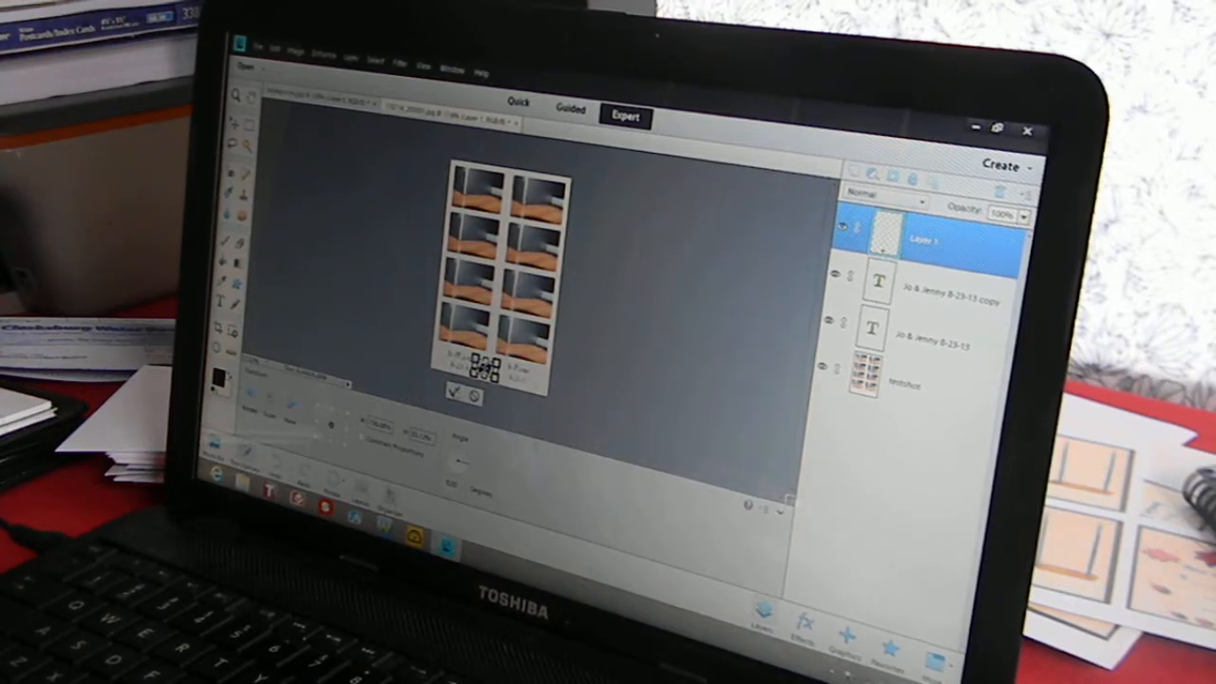
pyautogui.click(453, 392)
pyautogui.click(479, 369)
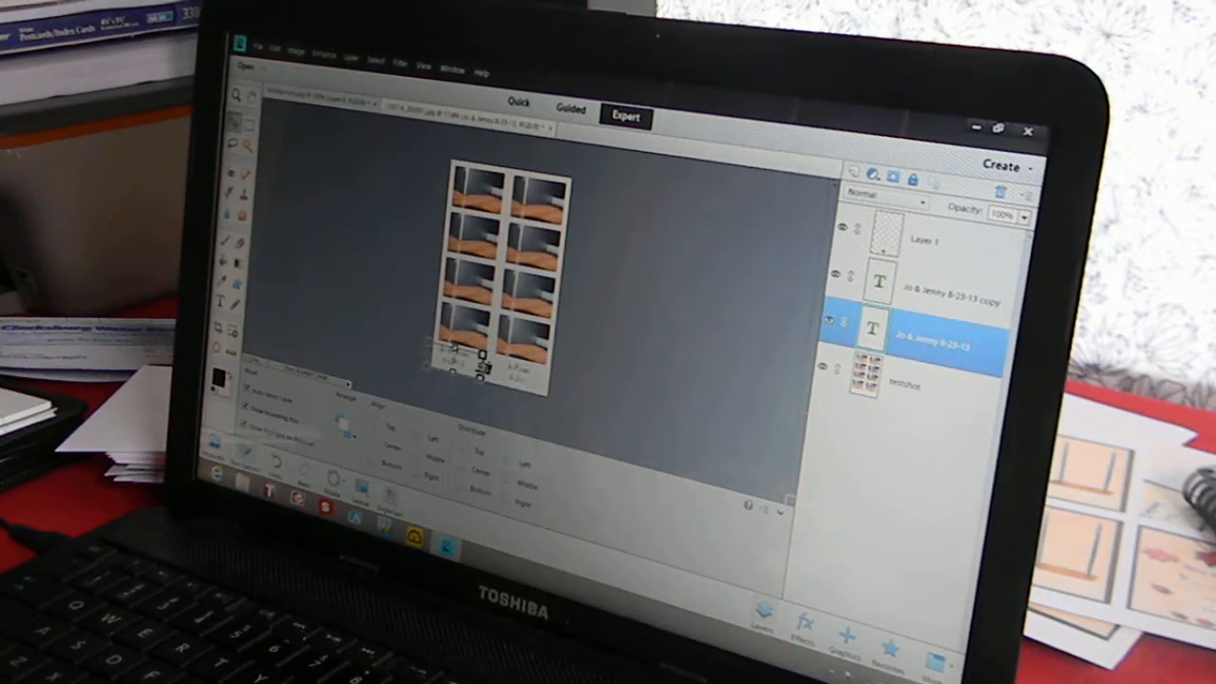
pyautogui.click(480, 369)
pyautogui.click(475, 365)
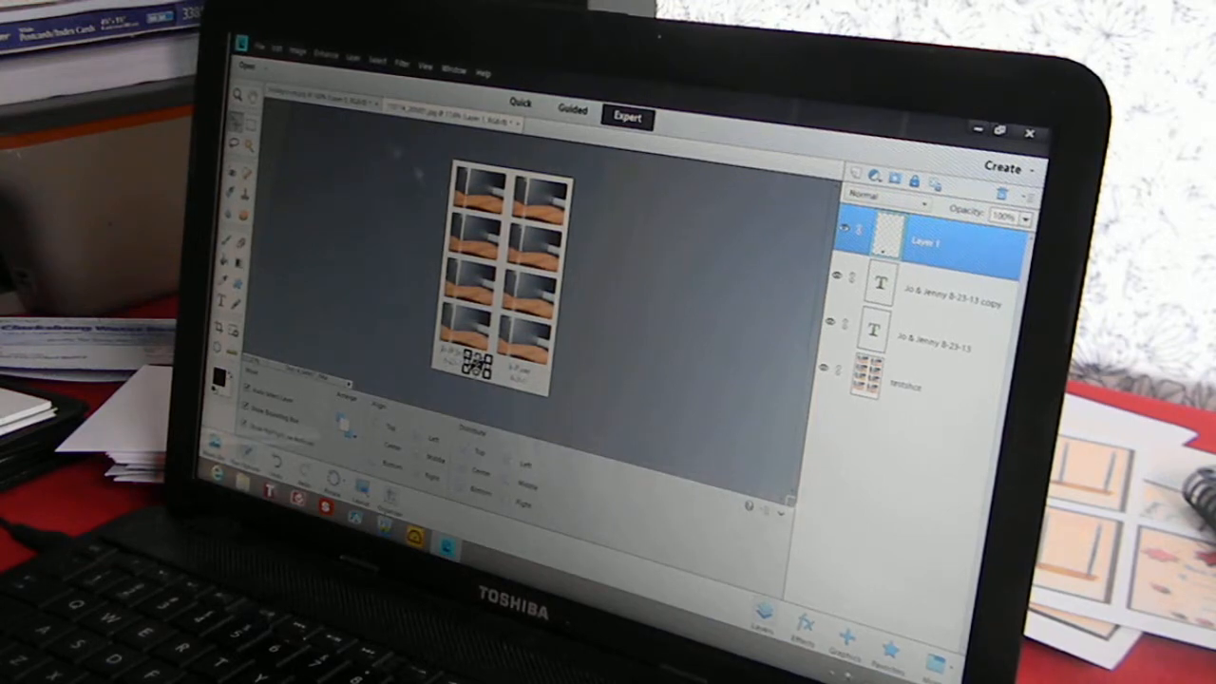
# Duplicate the silhouette layer and move the copy beneath the right photo column
pyautogui.click(352, 59)
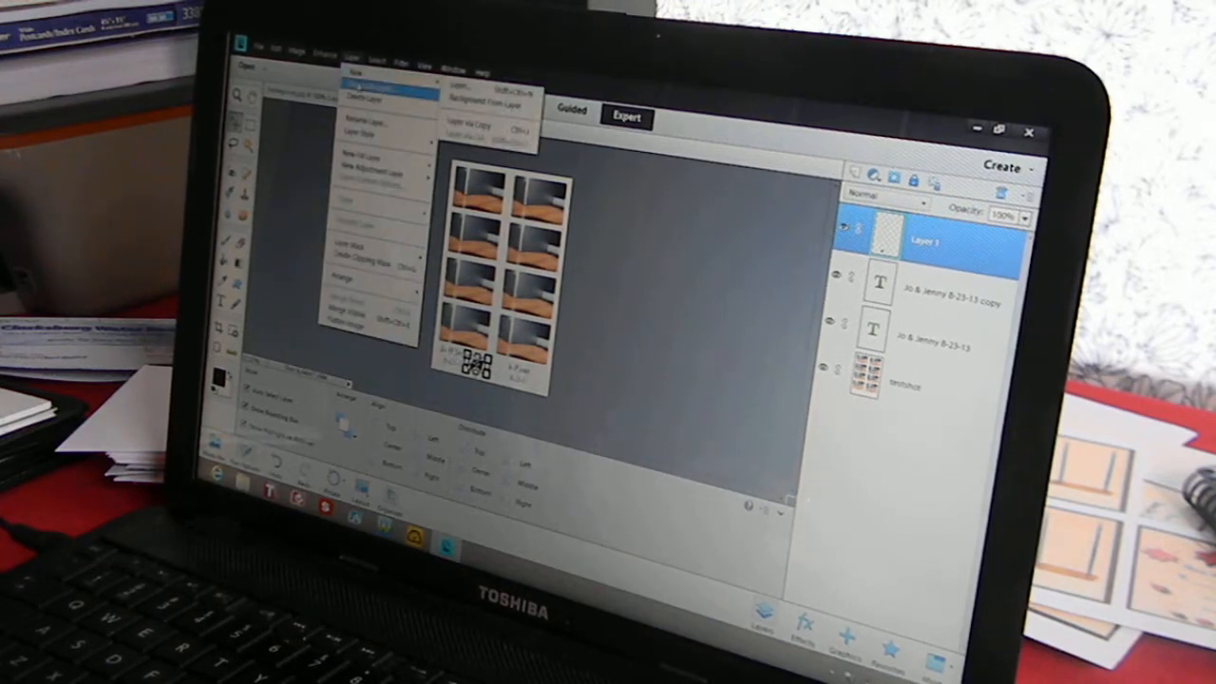
pyautogui.click(361, 95)
pyautogui.click(652, 244)
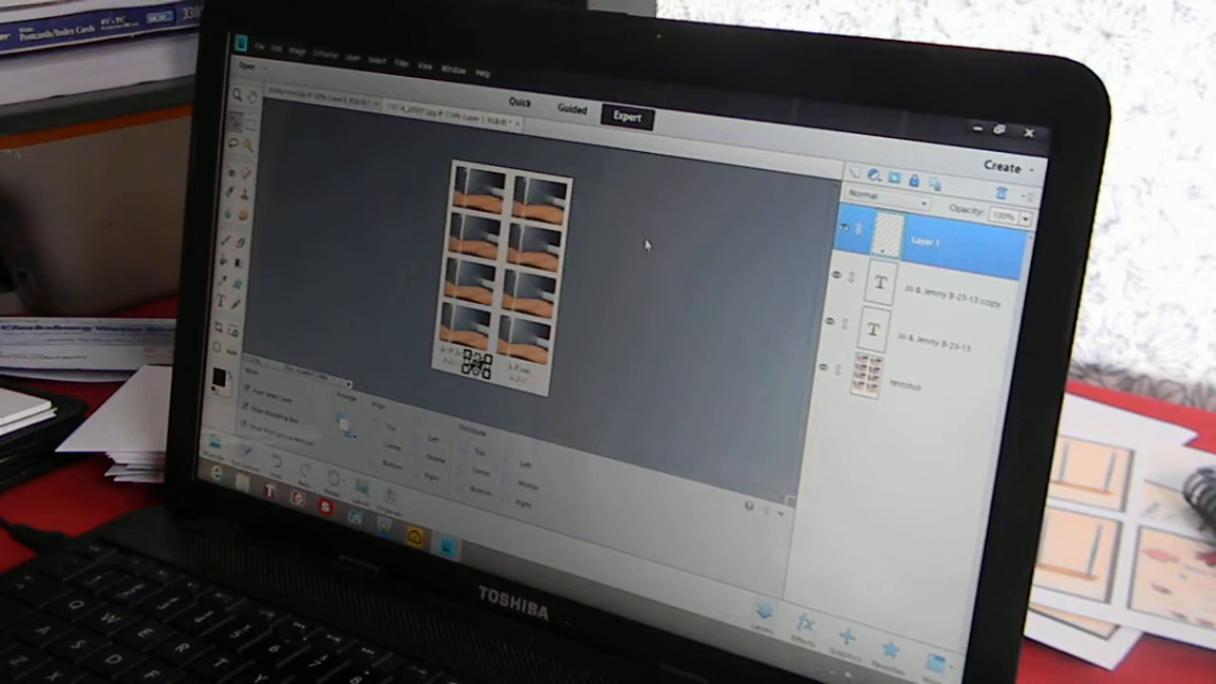
pyautogui.press('v')
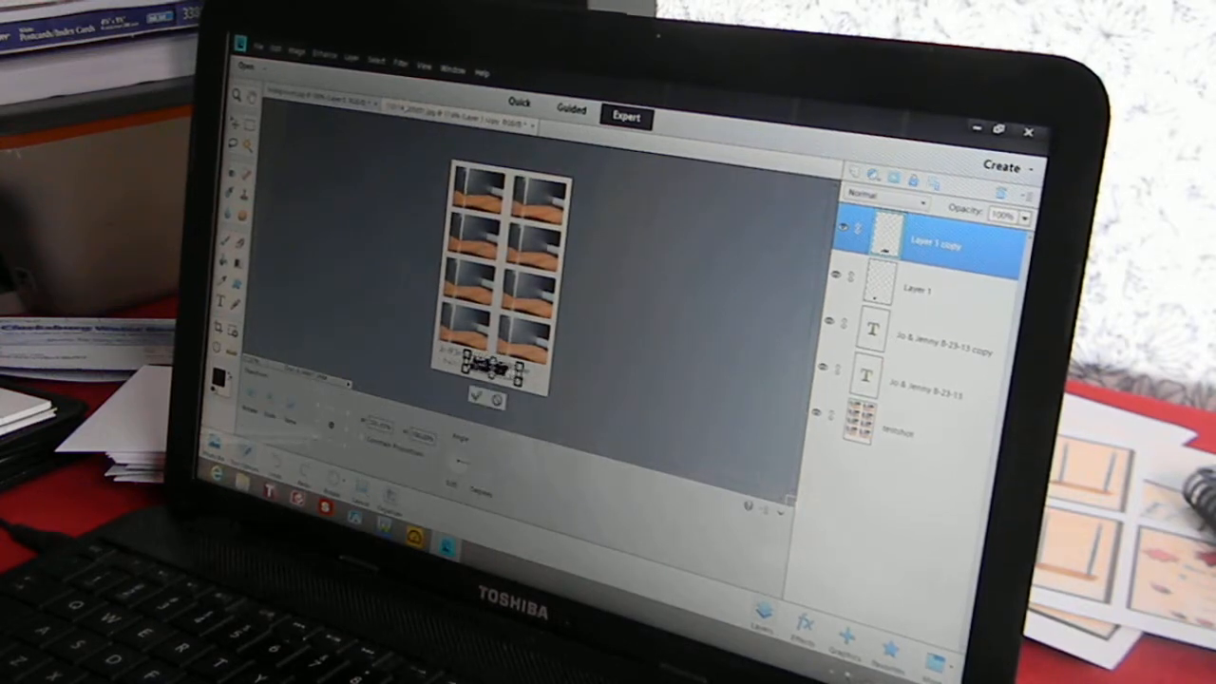
pyautogui.moveTo(494, 369); pyautogui.dragTo(529, 378)
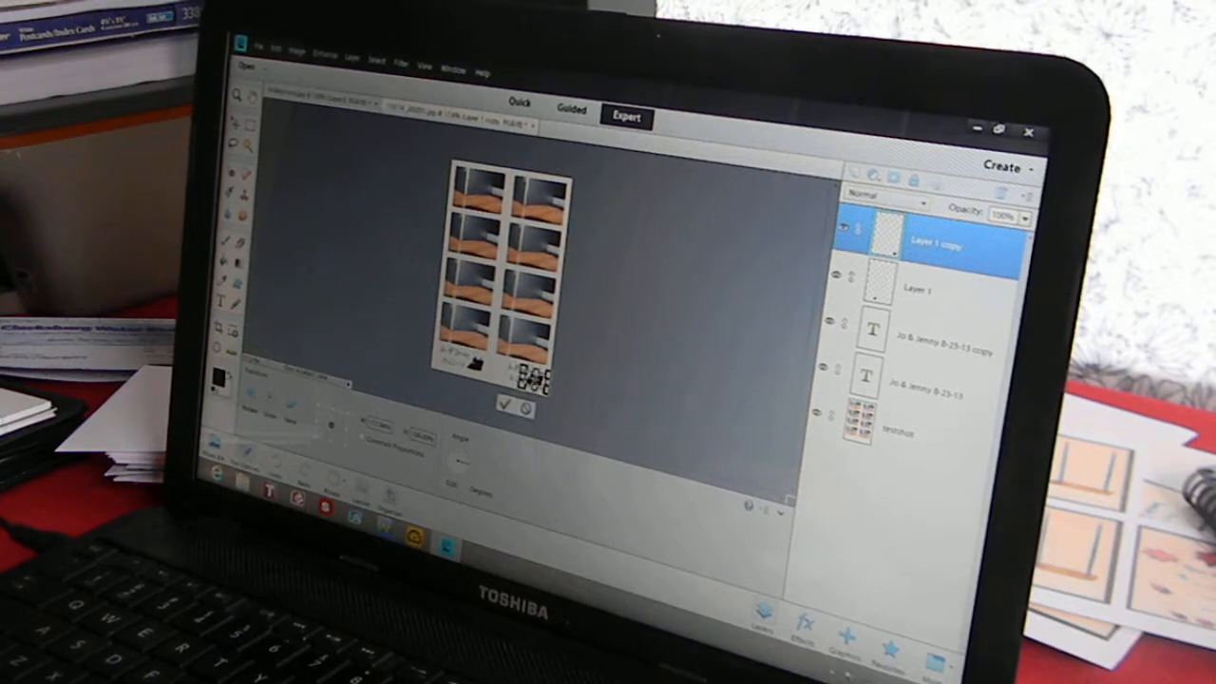
pyautogui.click(509, 404)
# Nudge the right-column names-and-date text into place beside the copied silhouette
pyautogui.click(527, 378)
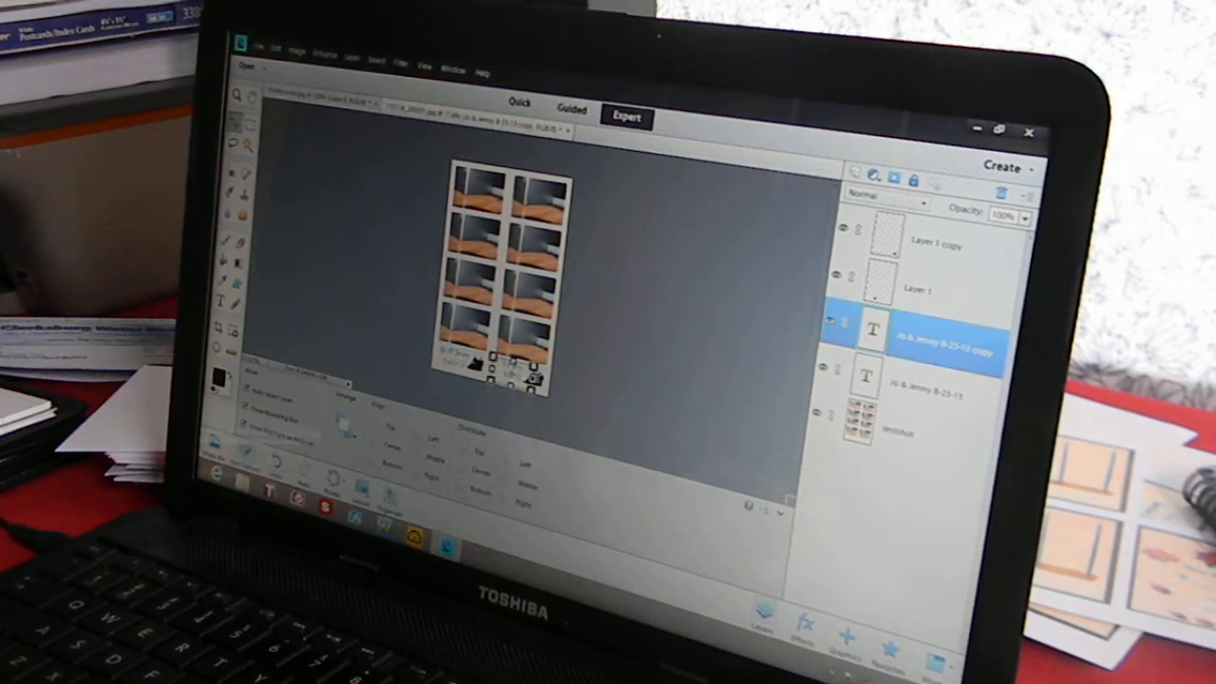
pyautogui.click(508, 370)
pyautogui.press('Return')
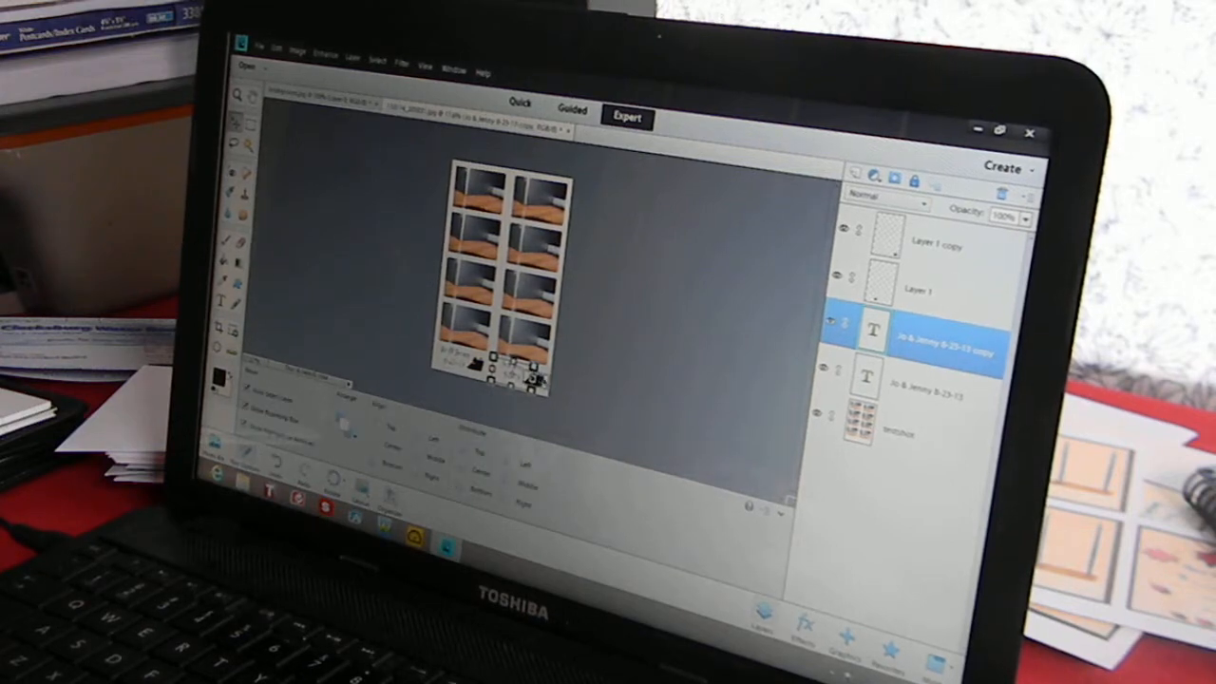
pyautogui.click(537, 380)
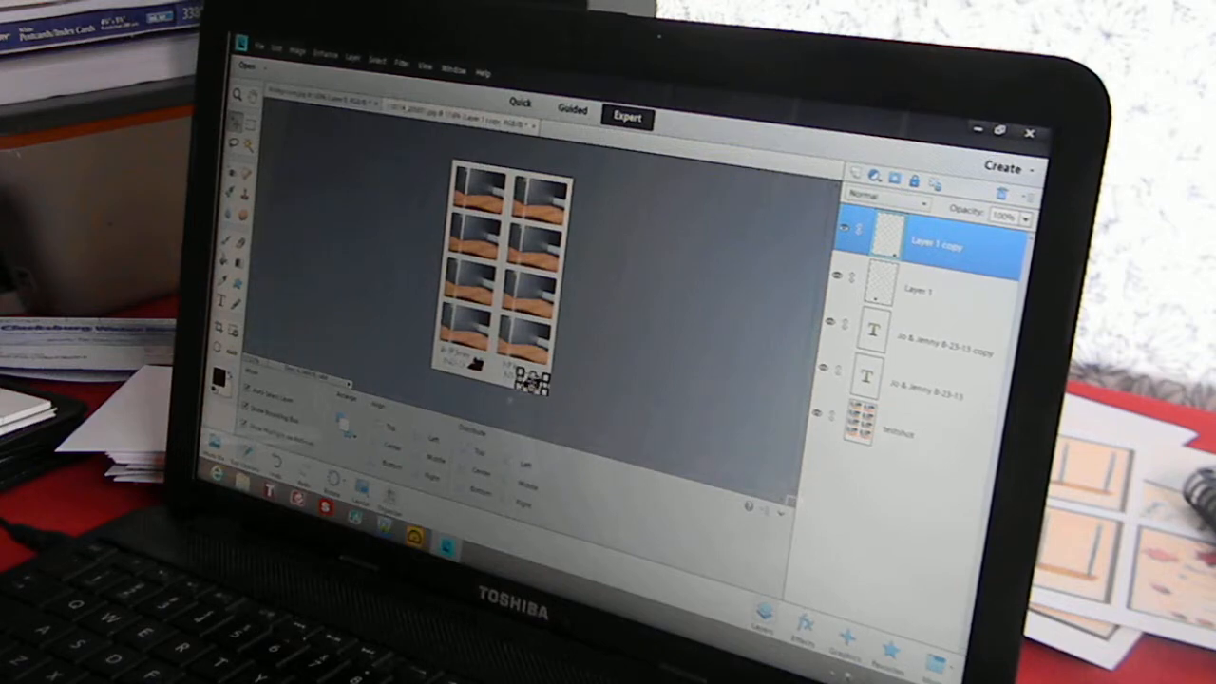
pyautogui.click(665, 418)
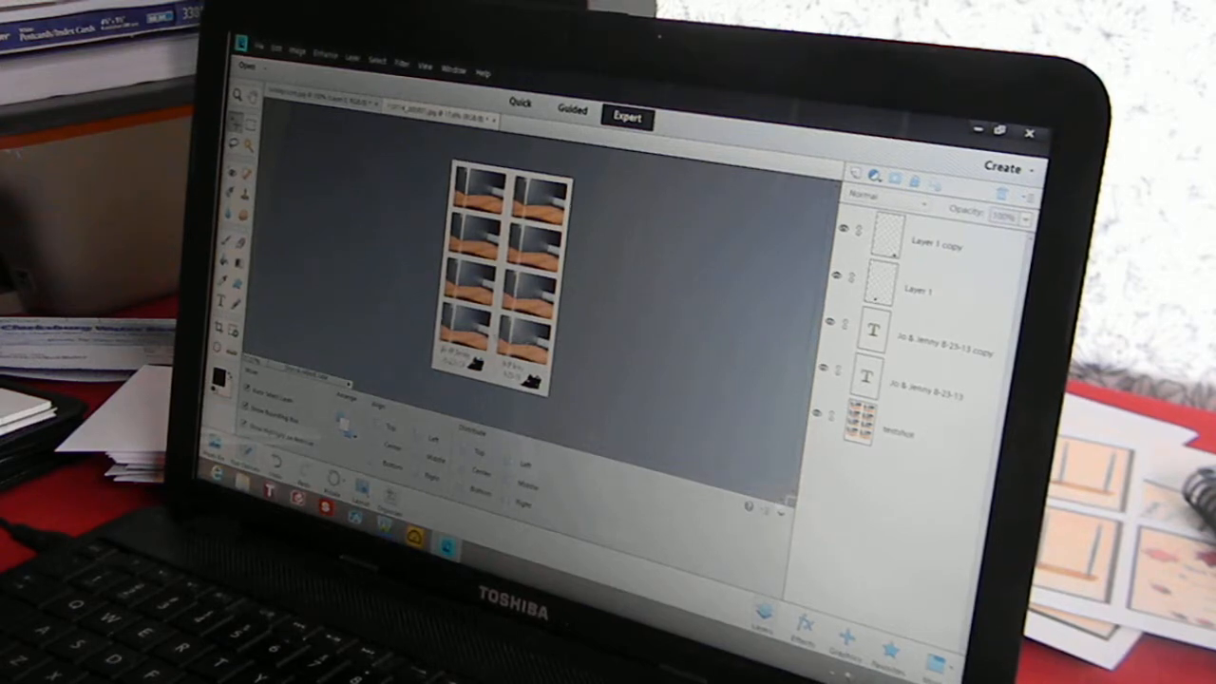
# Choose the yellow-to-red preset in the Gradient tool's gradient picker
pyautogui.click(239, 275)
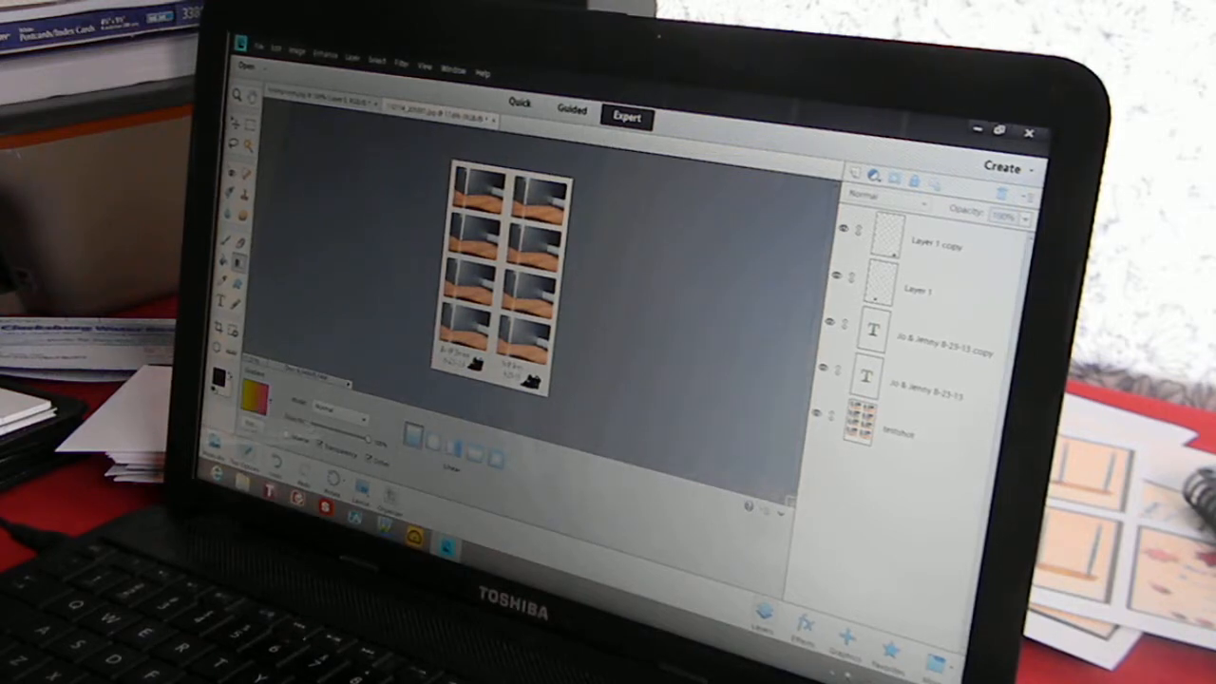
pyautogui.click(258, 399)
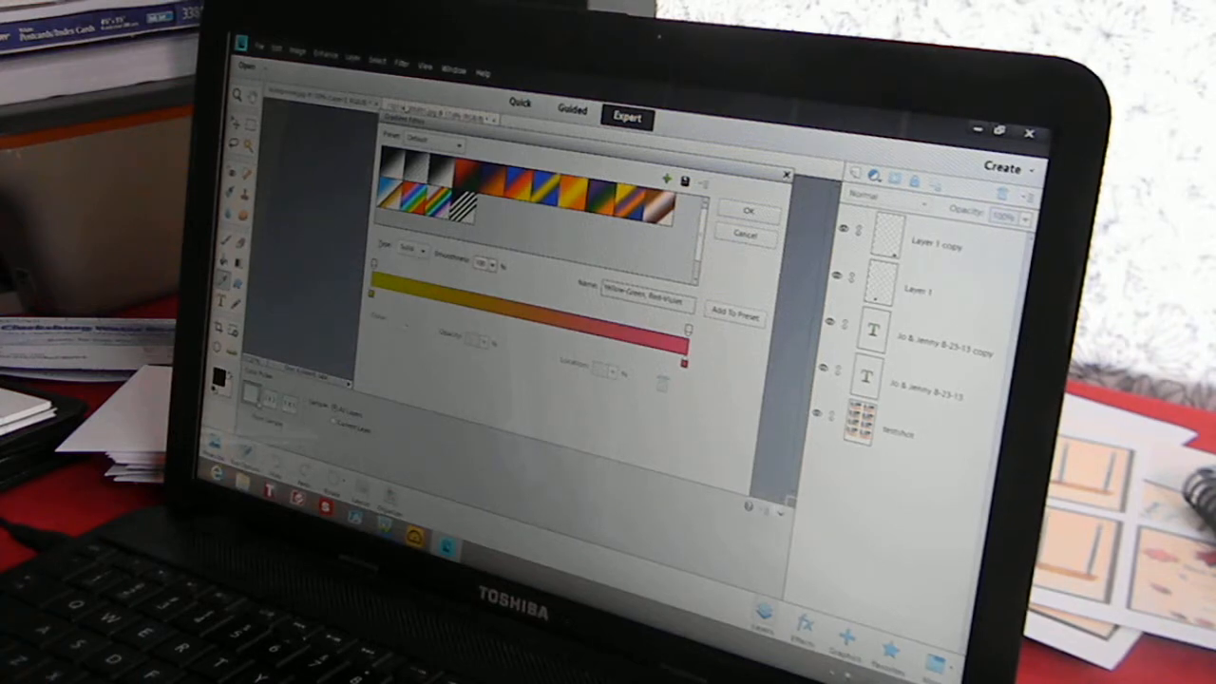
pyautogui.click(748, 217)
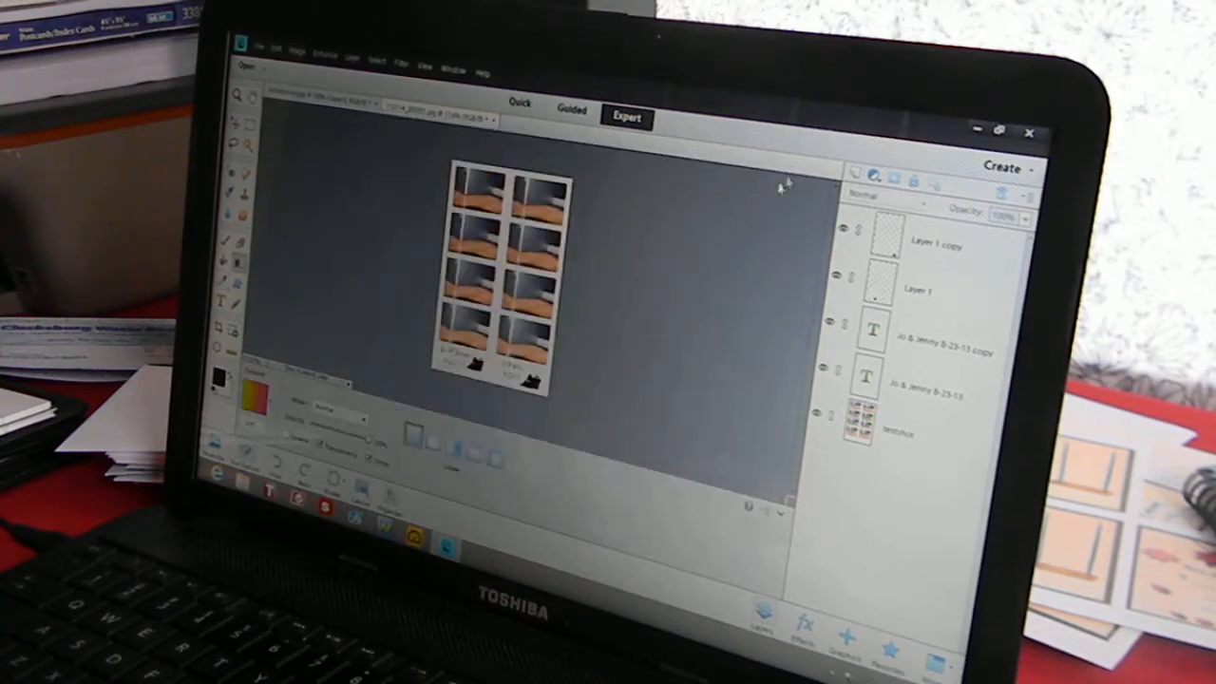
# Fill the bottom strip layer with the yellow-to-red gradient and flatten the image into one layer
pyautogui.click(894, 434)
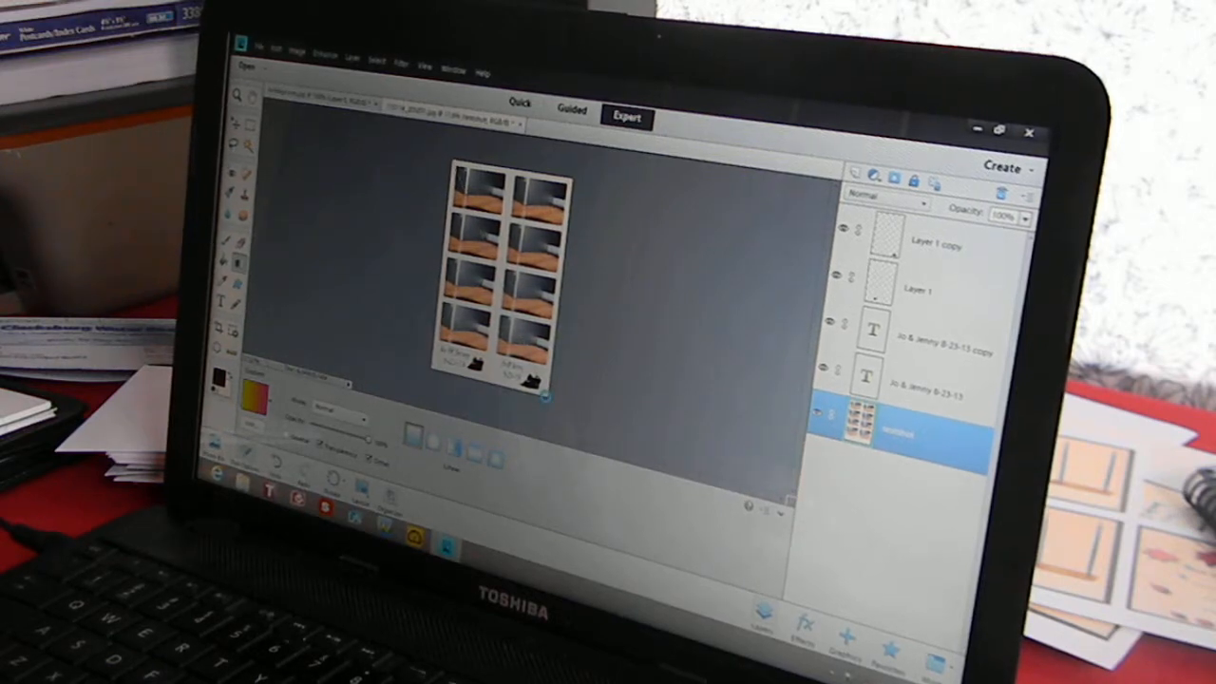
pyautogui.click(860, 422)
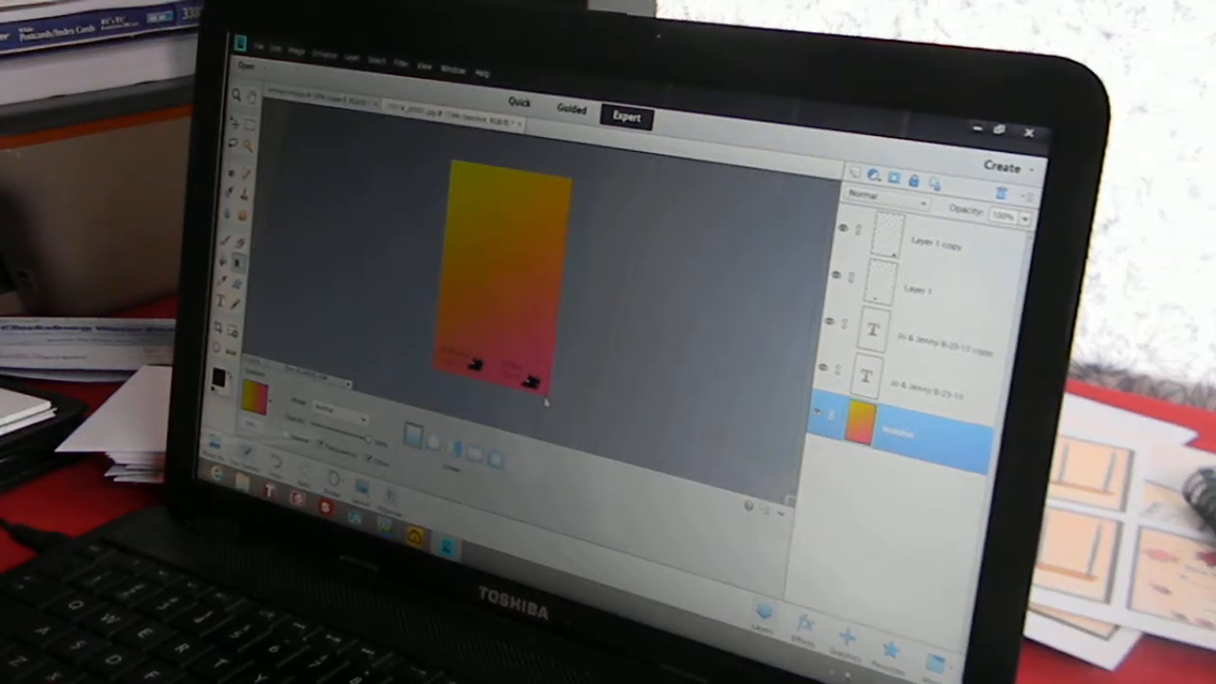
pyautogui.click(351, 58)
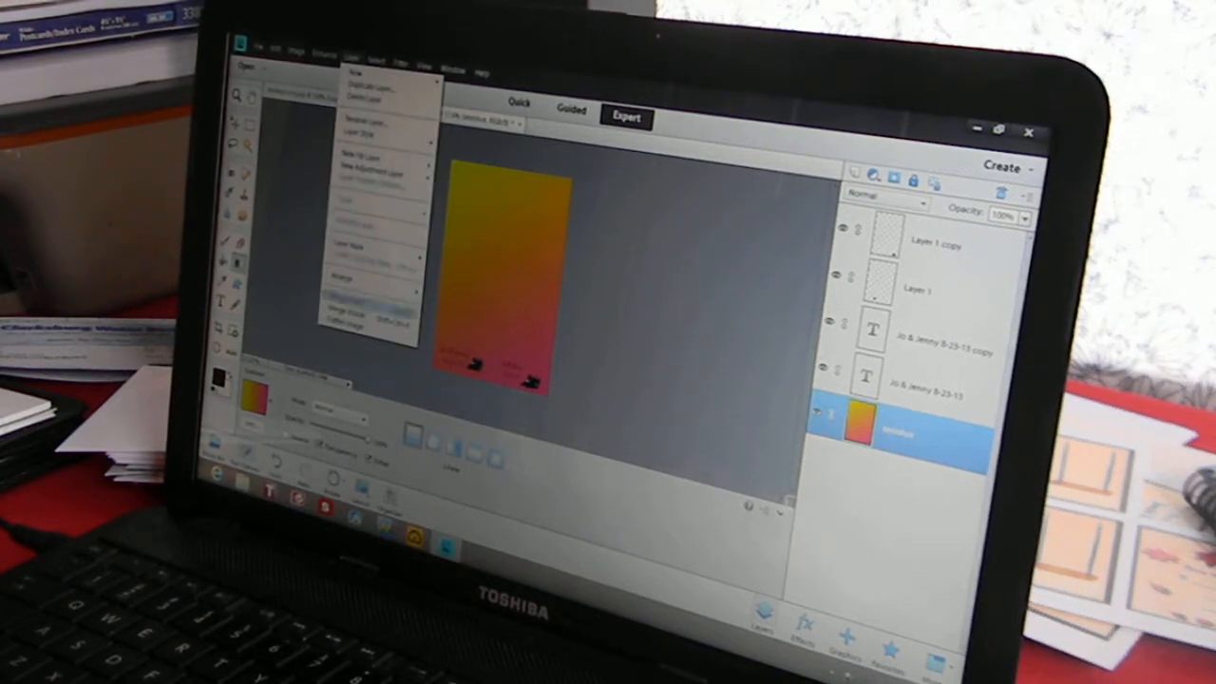
pyautogui.click(361, 321)
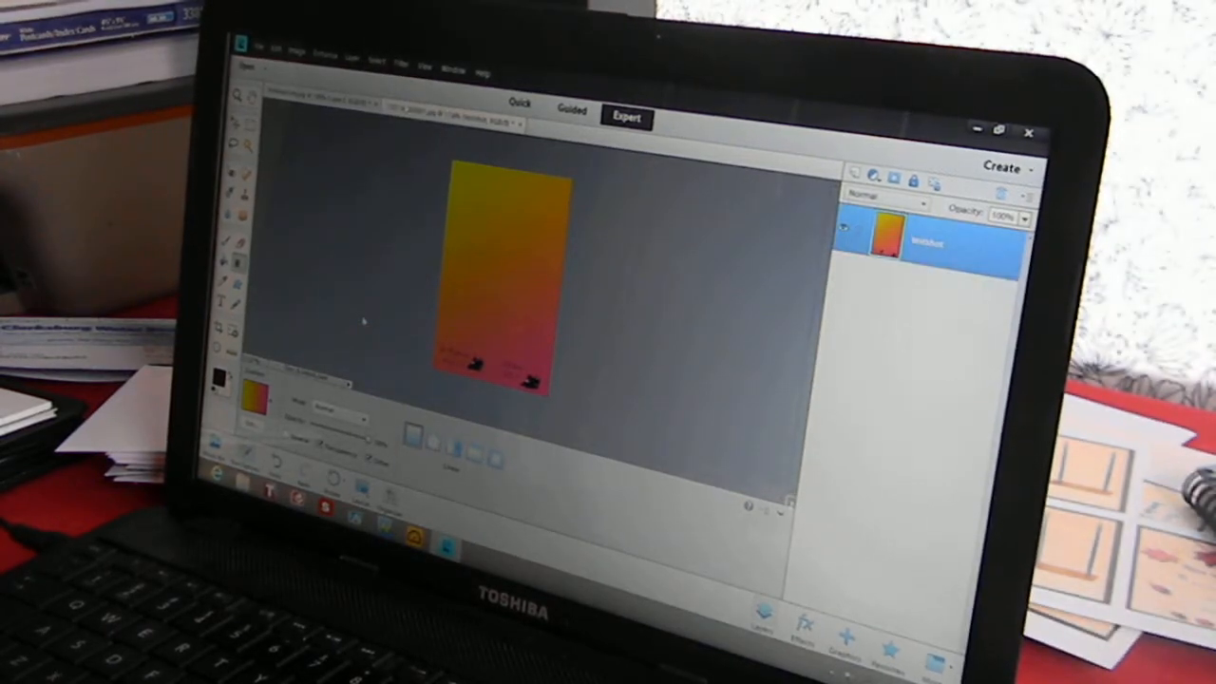